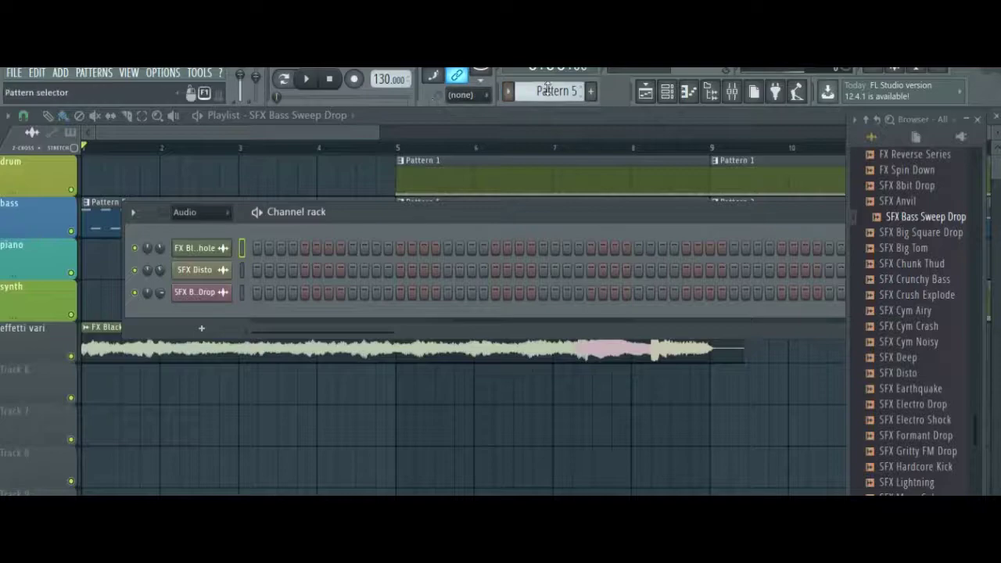
Switch to Pattern 1 and set the Kick channel's colour to yellow-green like the drum track.
left_click_drag(543, 92, 543, 114)
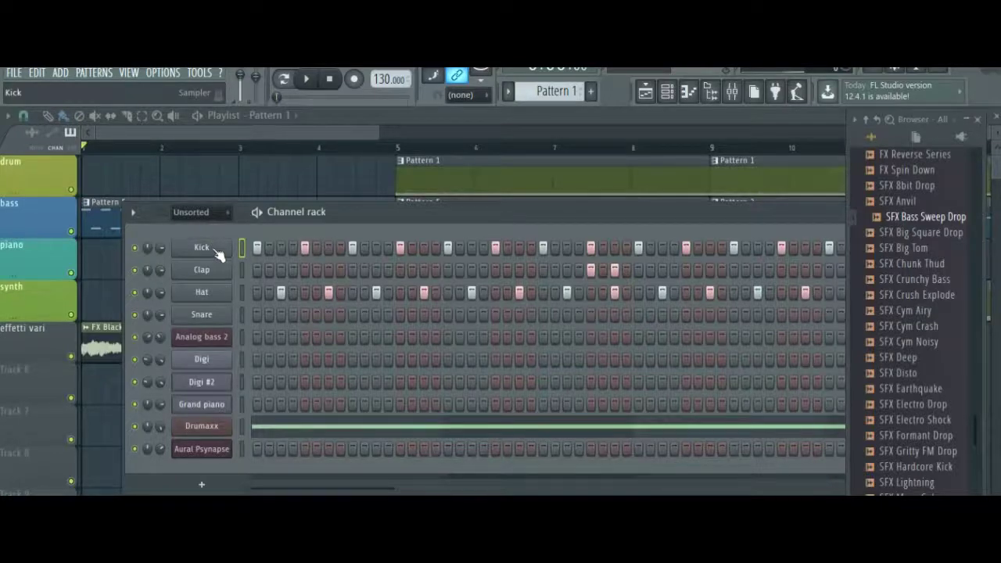
right_click(217, 251)
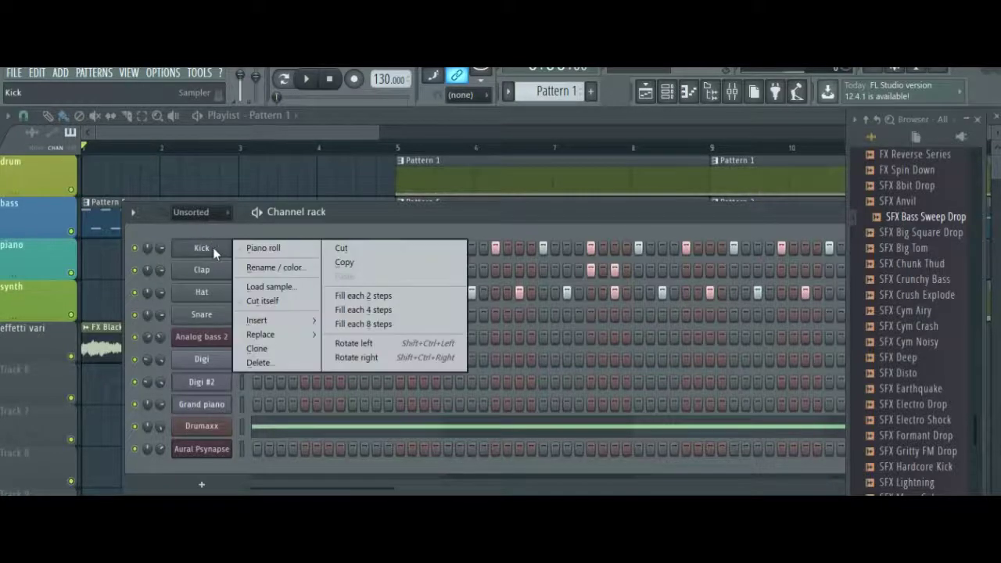
left_click(299, 270)
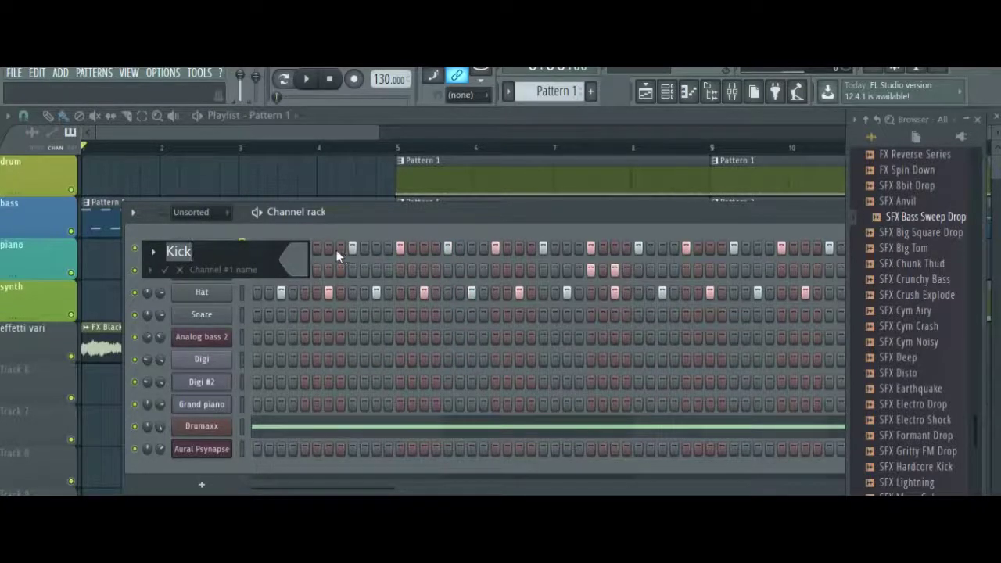
left_click(299, 262)
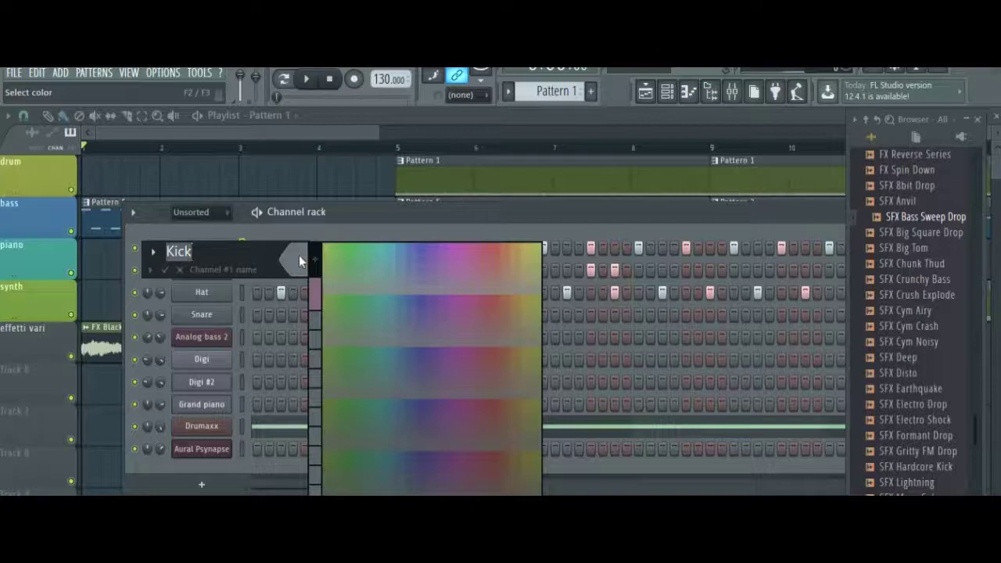
left_click(539, 250)
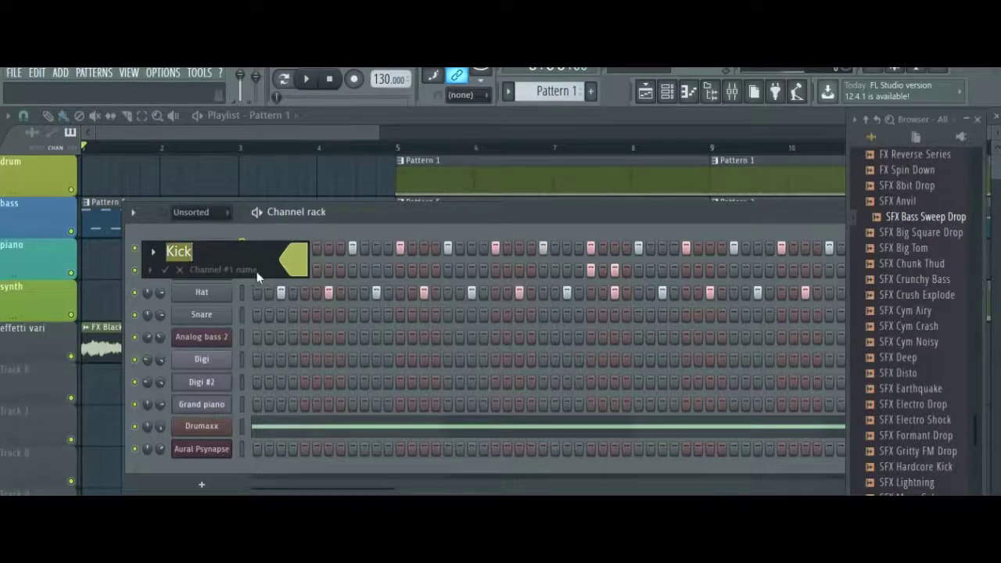
key("Return")
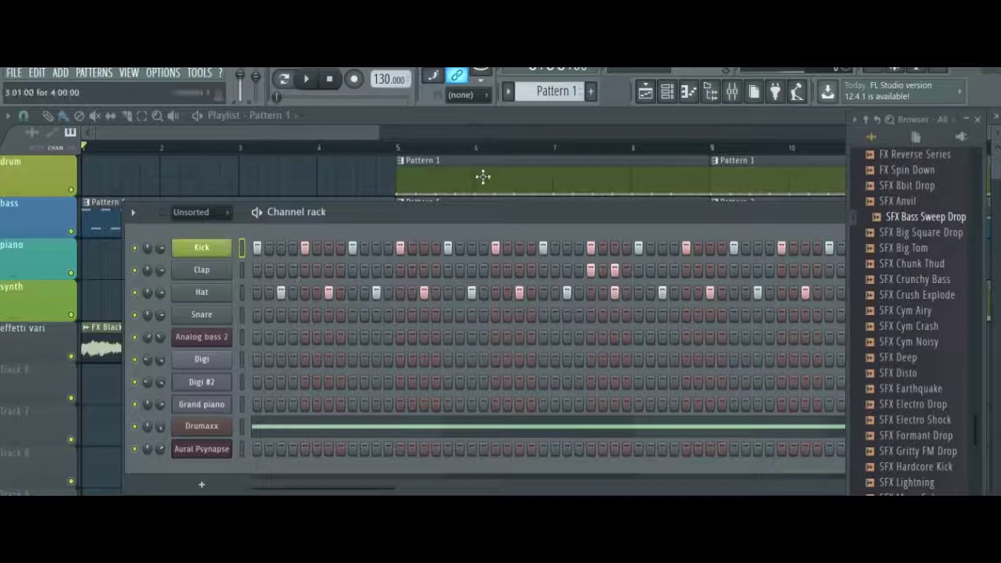
Set the Hat channel's colour to the same yellow-green as the Kick channel.
right_click(191, 295)
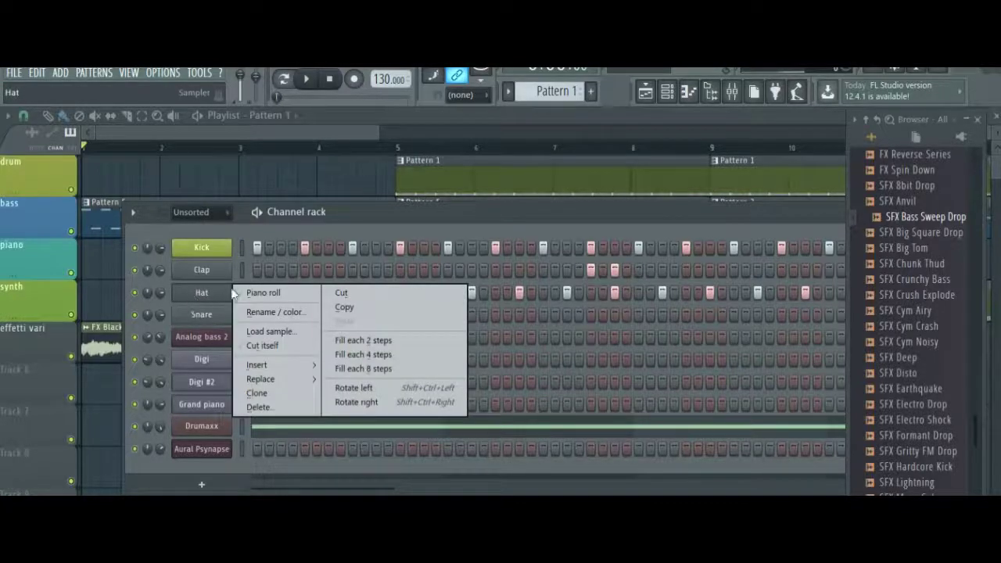
left_click(266, 310)
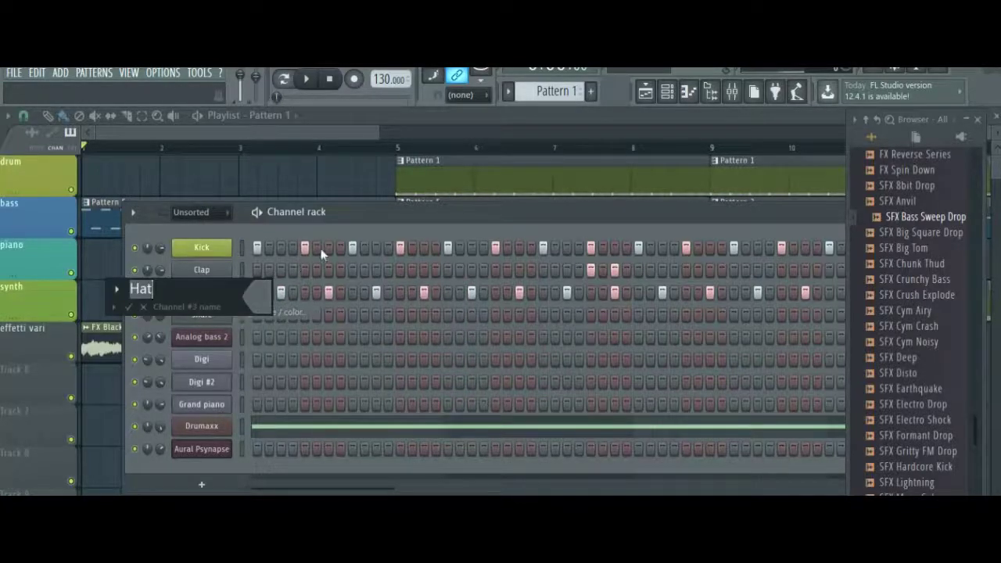
left_click(258, 296)
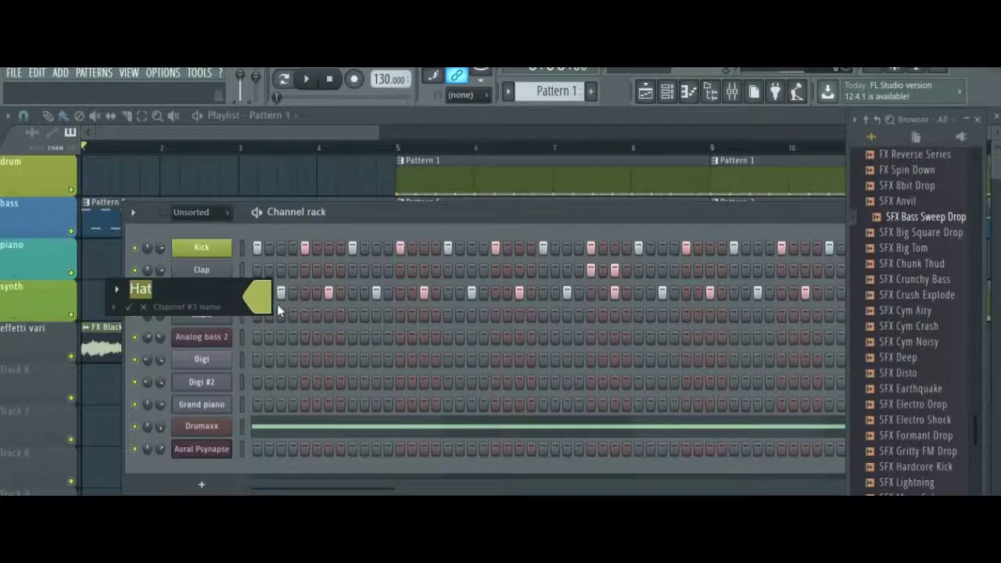
left_click(438, 289)
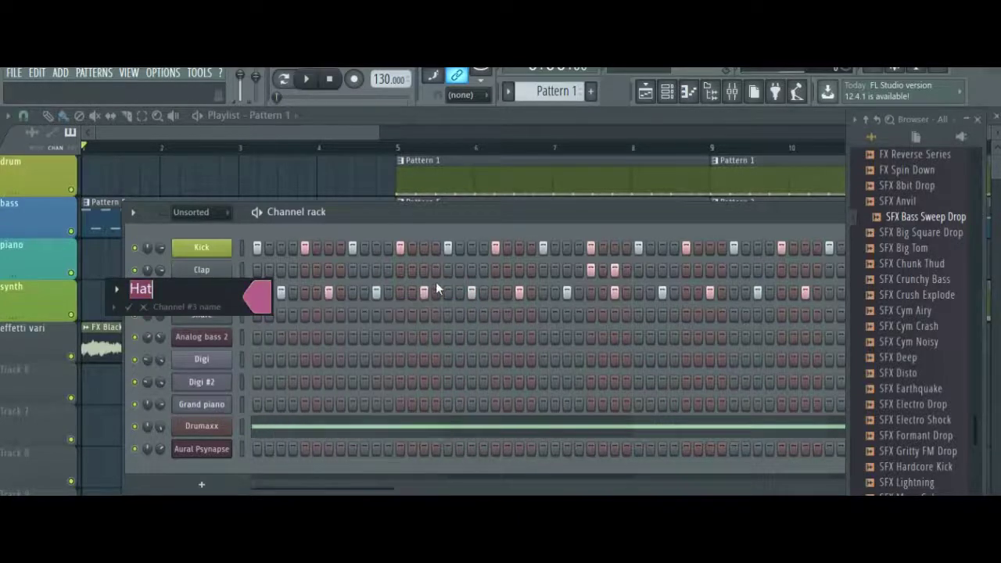
left_click(264, 292)
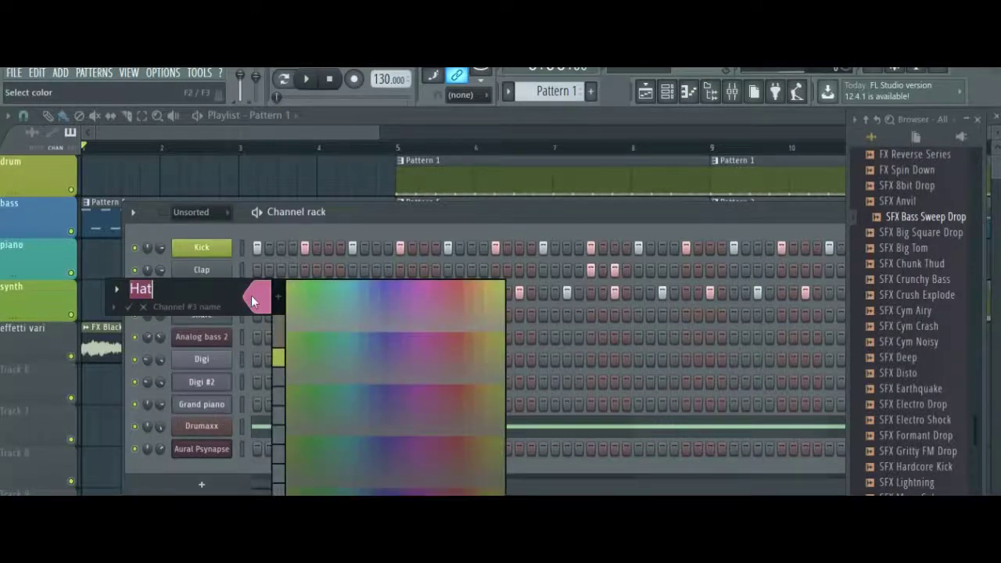
left_click(498, 288)
key("Return")
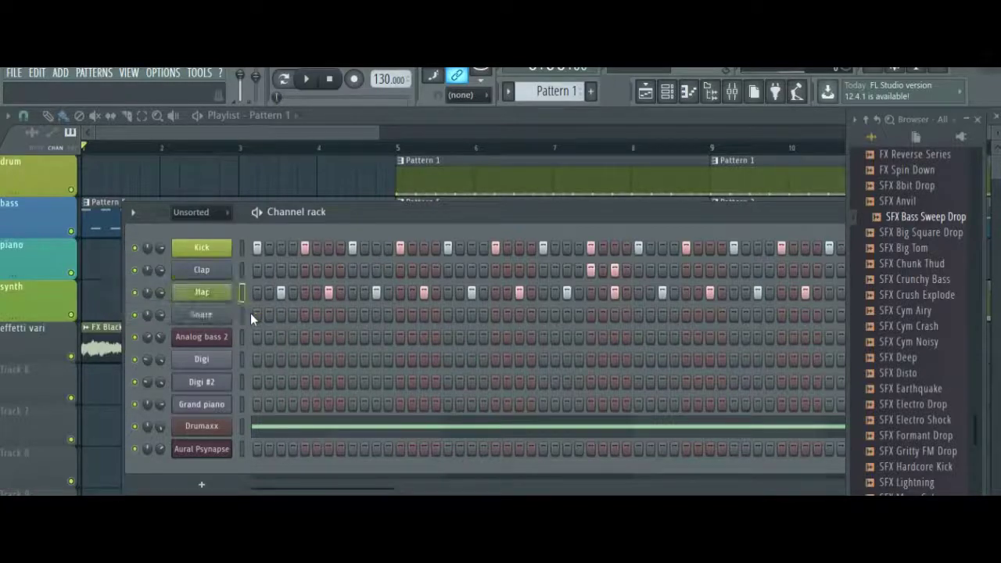
Set the Drumaxx channel's colour to the drum track's yellow-green and save the project.
right_click(224, 424)
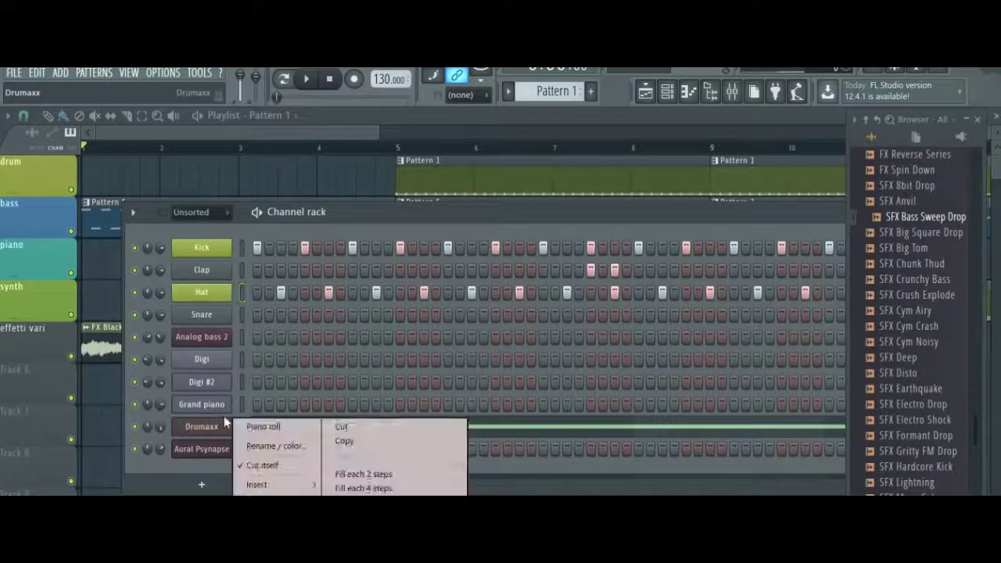
left_click(278, 447)
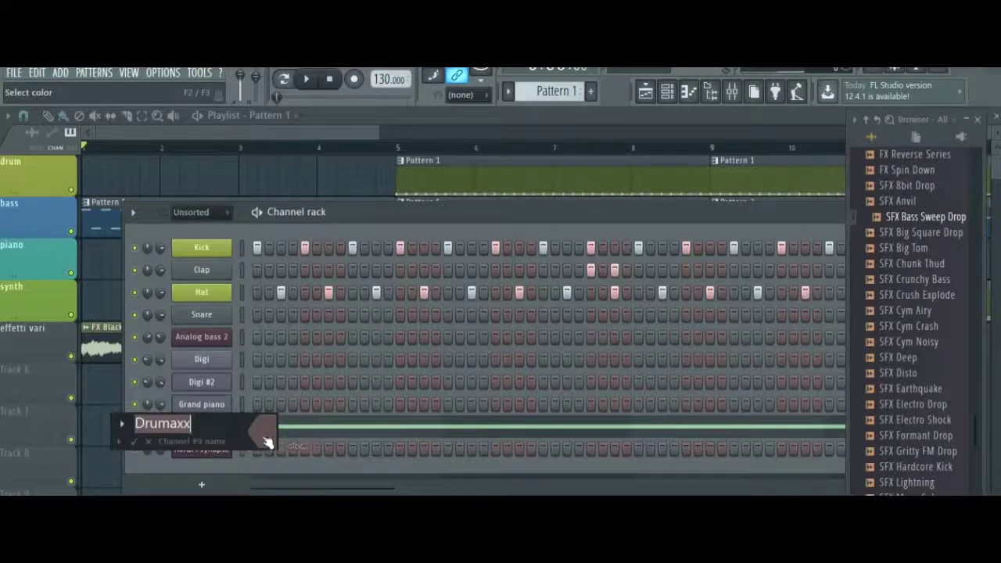
left_click(264, 437)
left_click(503, 318)
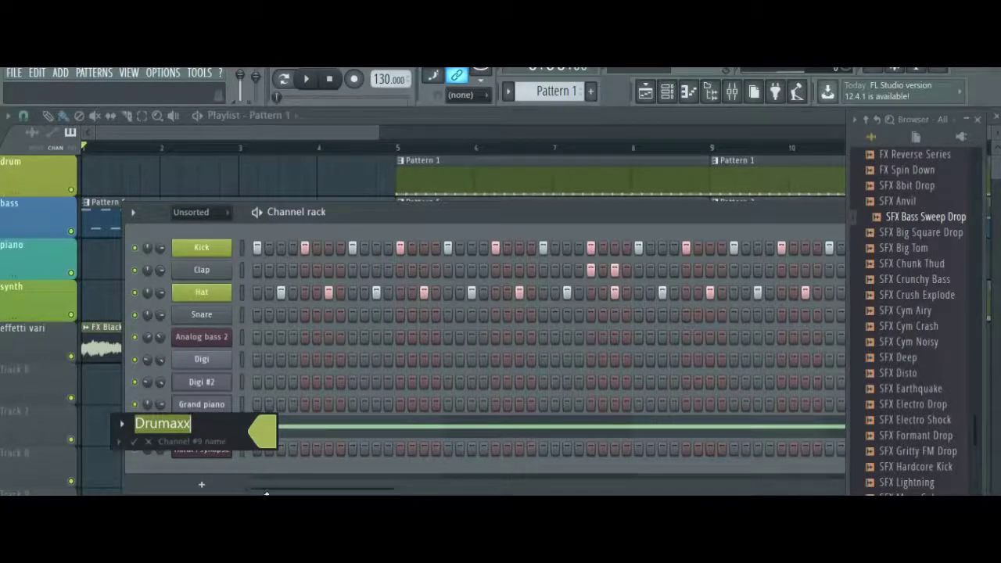
left_click(263, 432)
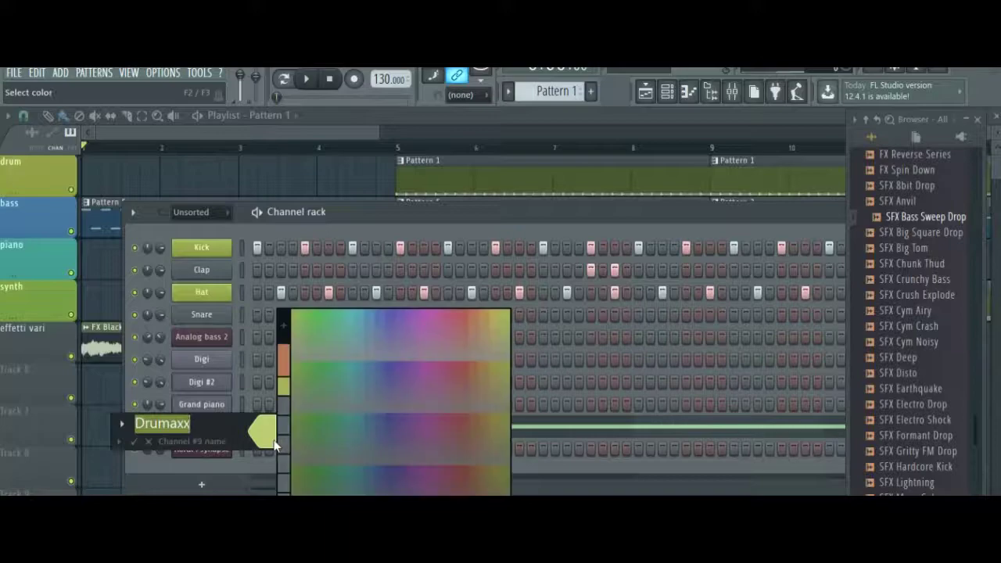
left_click(505, 317)
key("Return")
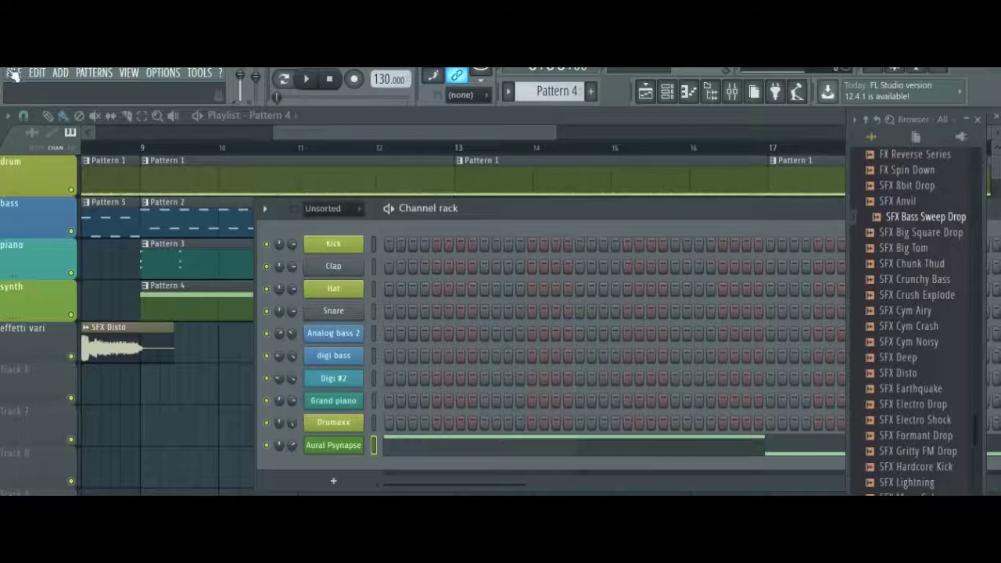
left_click(16, 73)
left_click(26, 136)
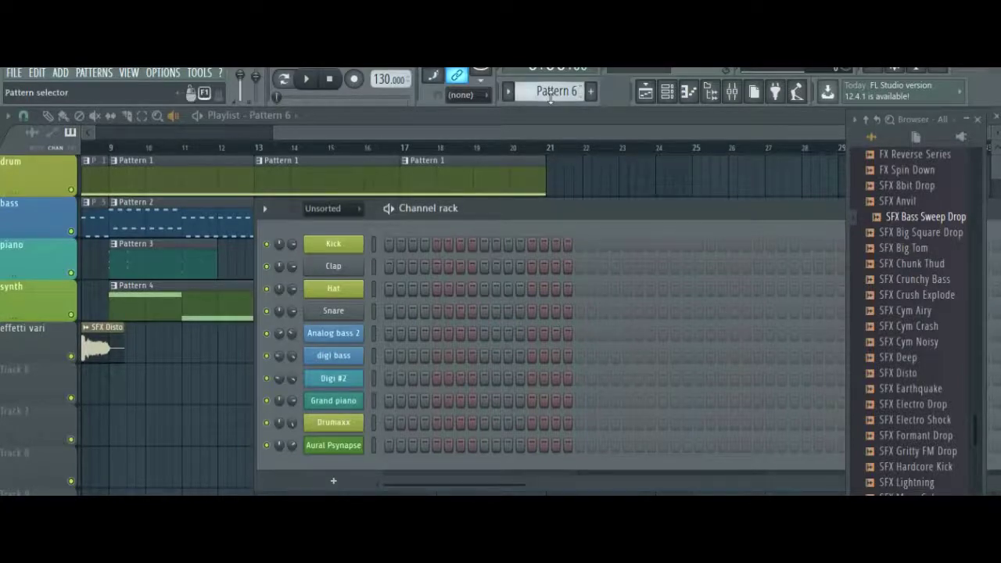
Select the empty Pattern 6 and add a new channel with no plugin for a sampler.
mouse_move(546, 92)
left_mouse_down()
mouse_move(546, 101)
mouse_move(547, 91)
left_mouse_up()
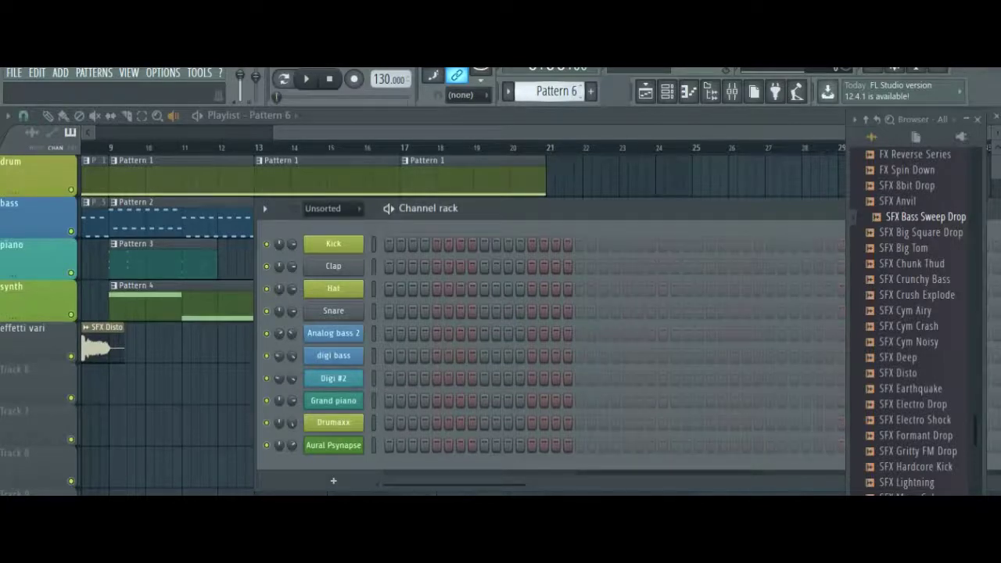
left_click(63, 73)
mouse_move(63, 90)
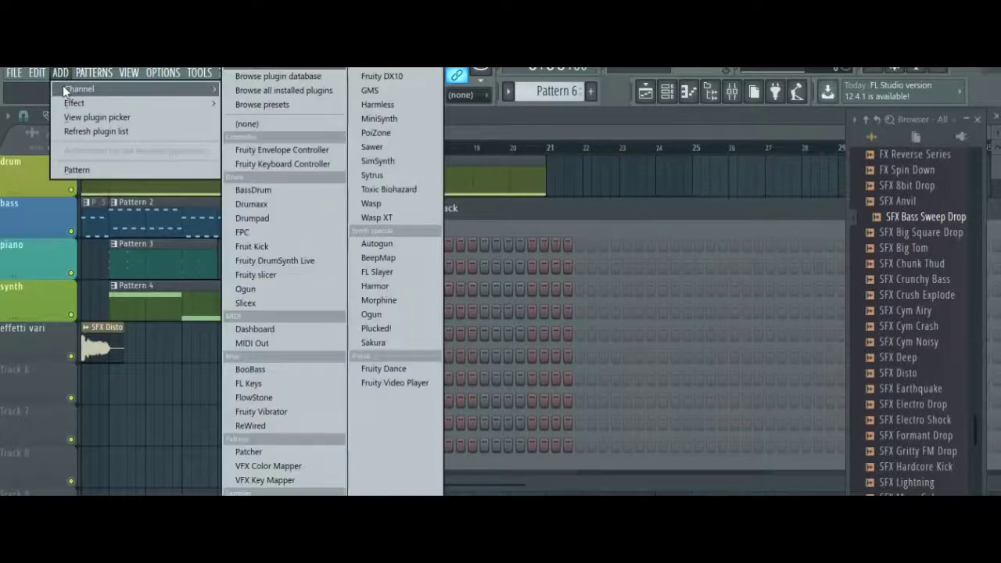
left_click(297, 125)
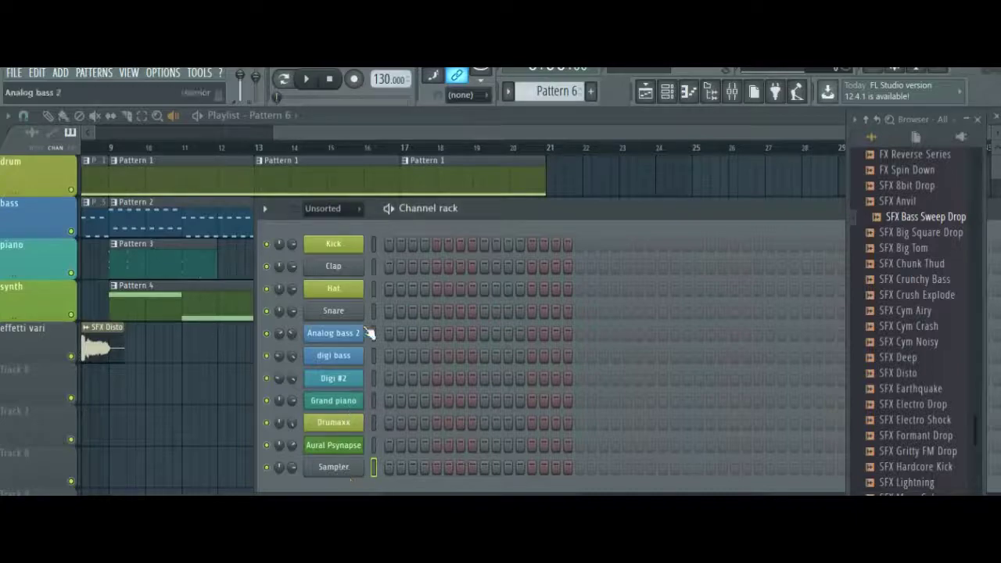
Start loading a sample into the new Sampler channel and browse to the Vocals folder inside Packs.
right_click(342, 469)
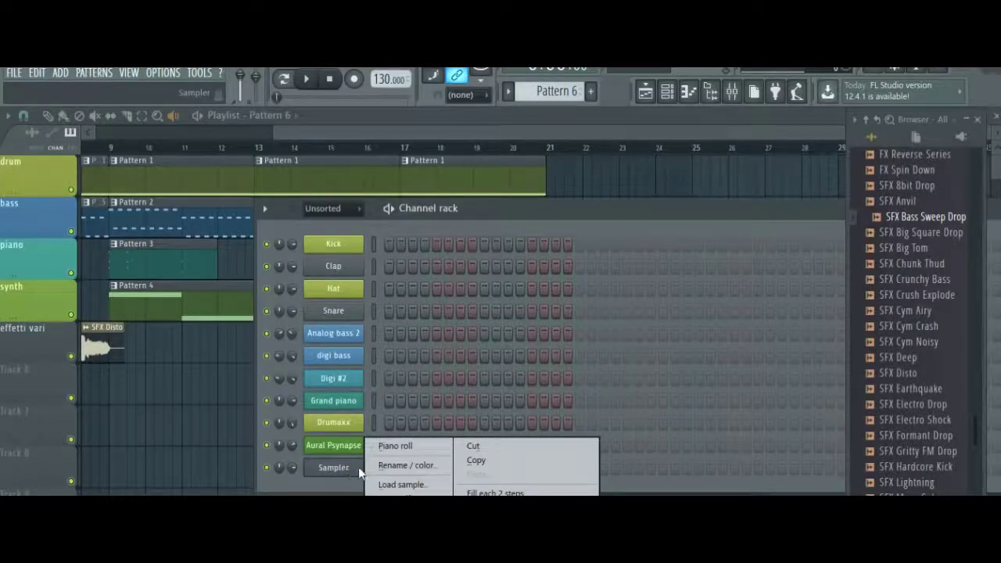
left_click(390, 486)
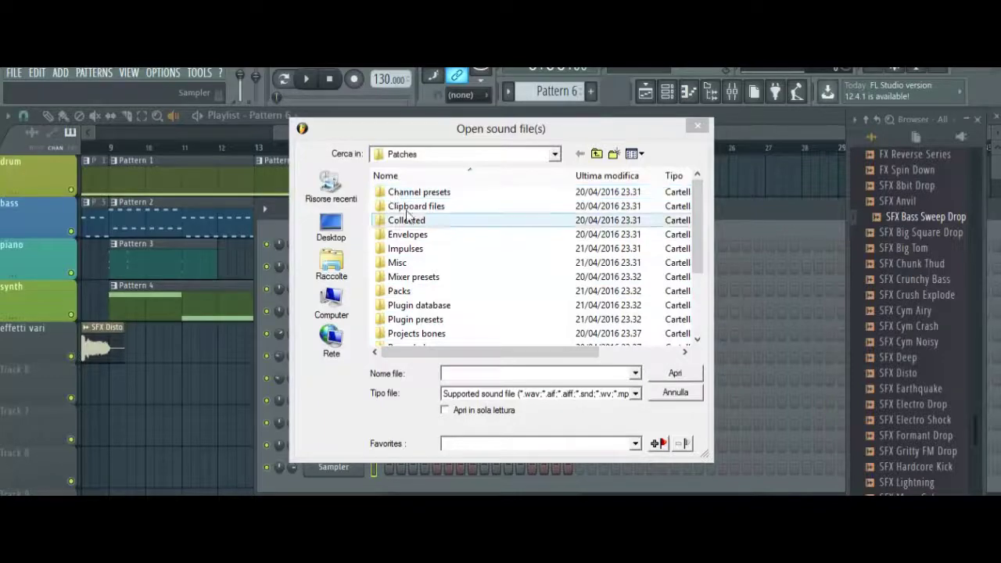
double_click(400, 291)
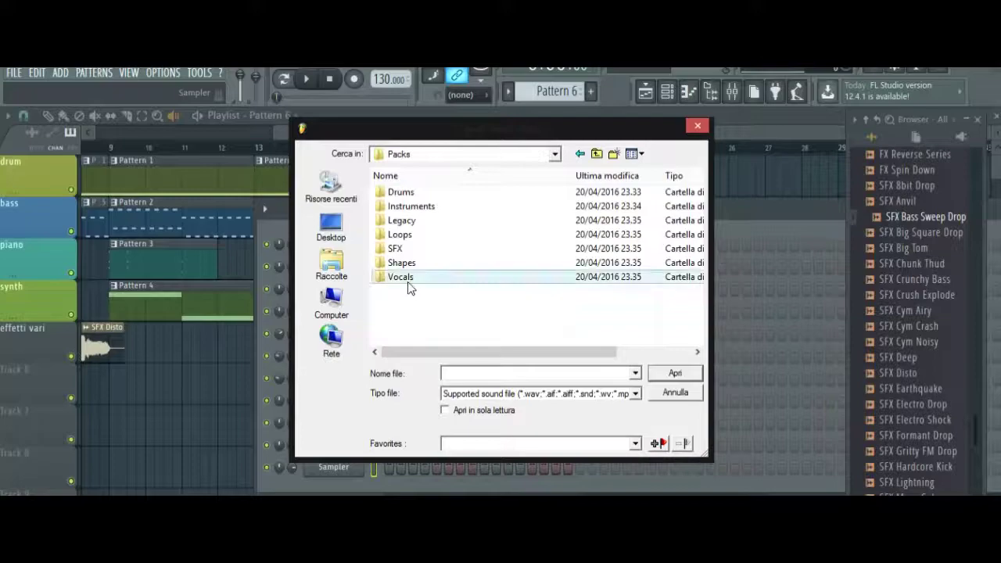
double_click(405, 278)
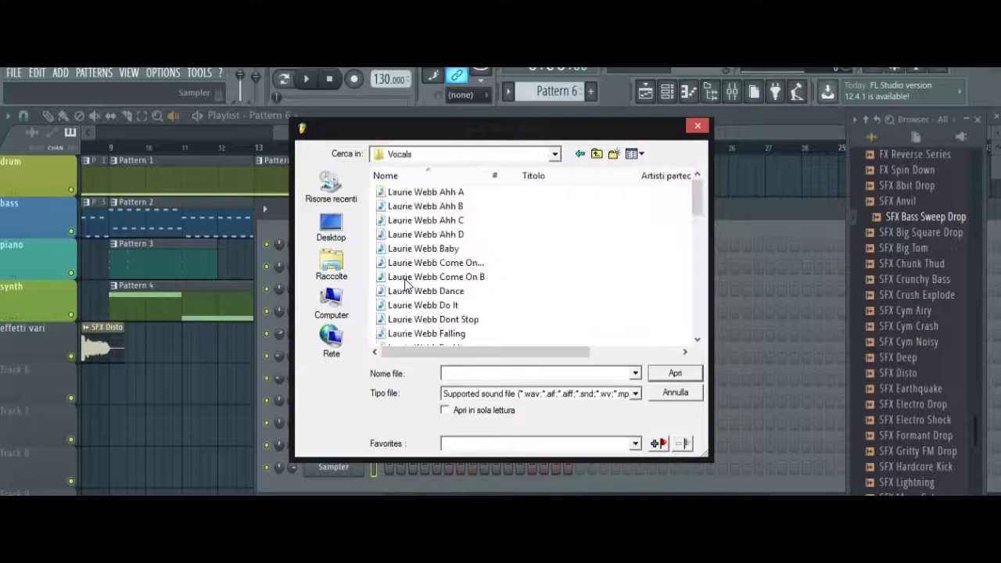
Audition the Ahh, Baby and Come On vocal samples and load Ahh C into the Sampler channel.
left_click(447, 194)
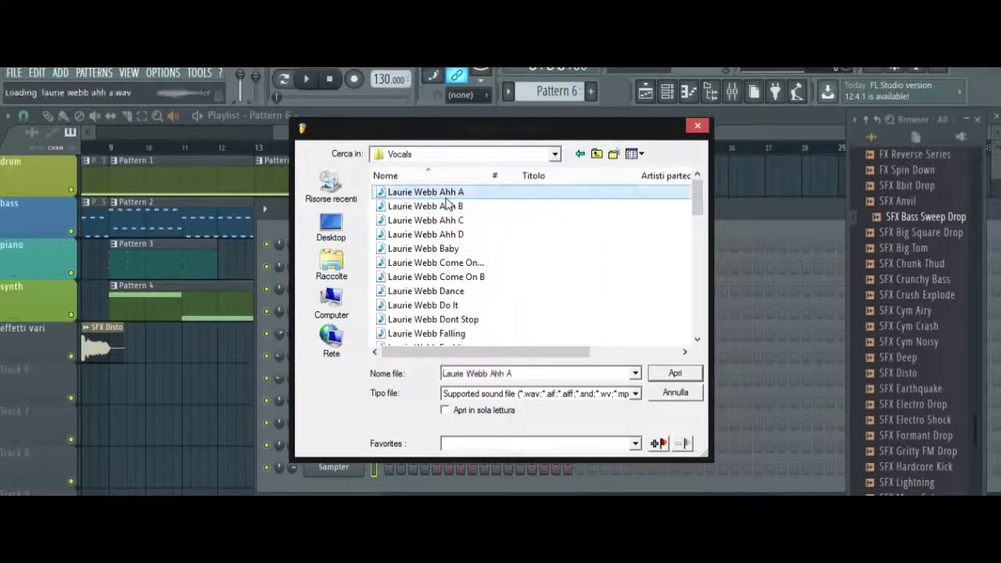
left_click(451, 208)
left_click(451, 222)
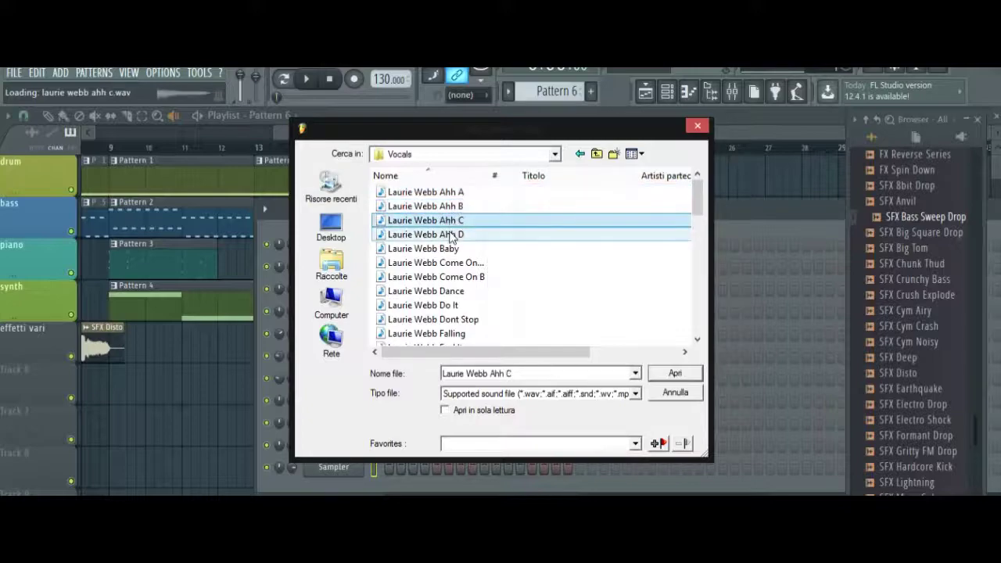
left_click(454, 235)
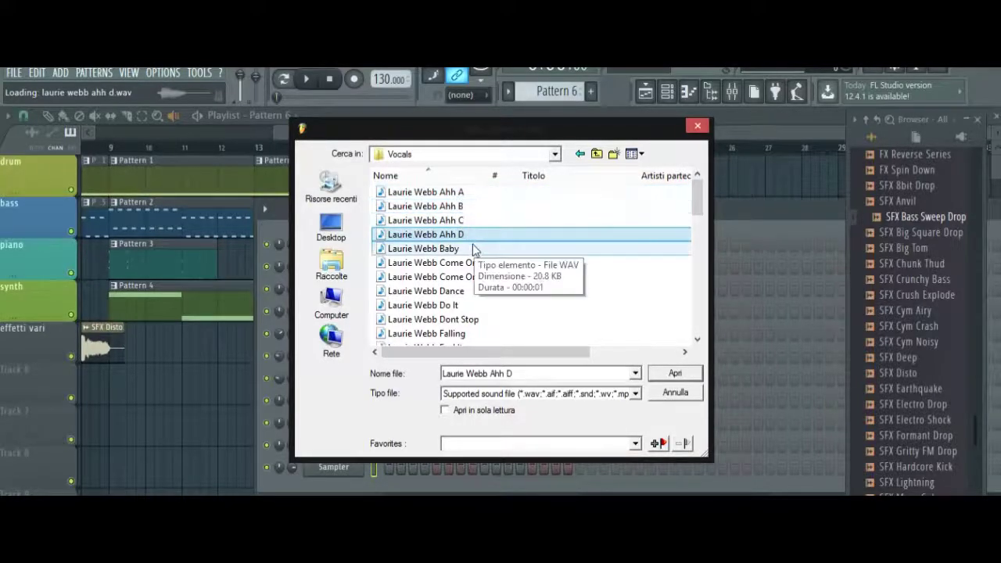
left_click(447, 250)
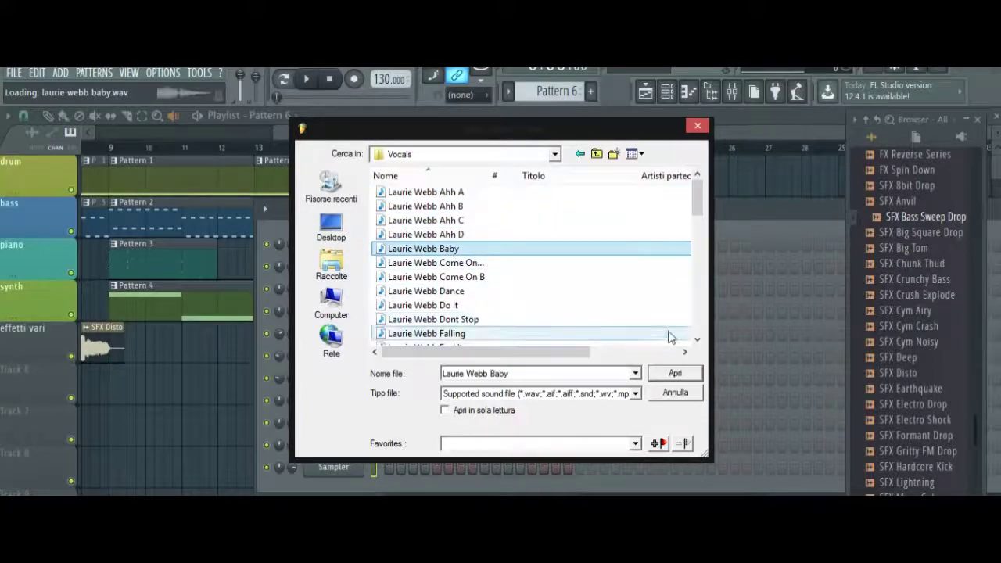
left_click(532, 264)
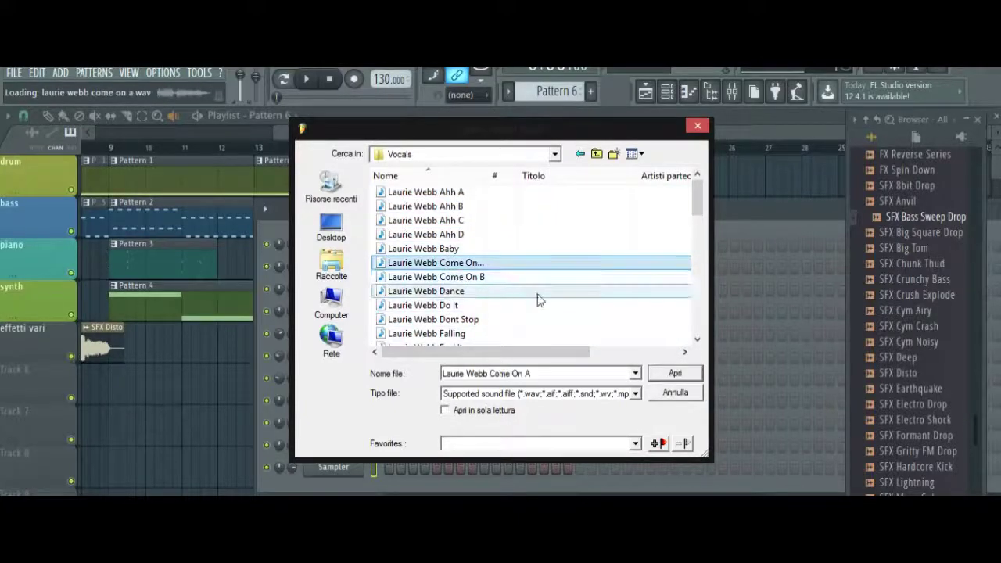
left_click(483, 279)
left_click(489, 264)
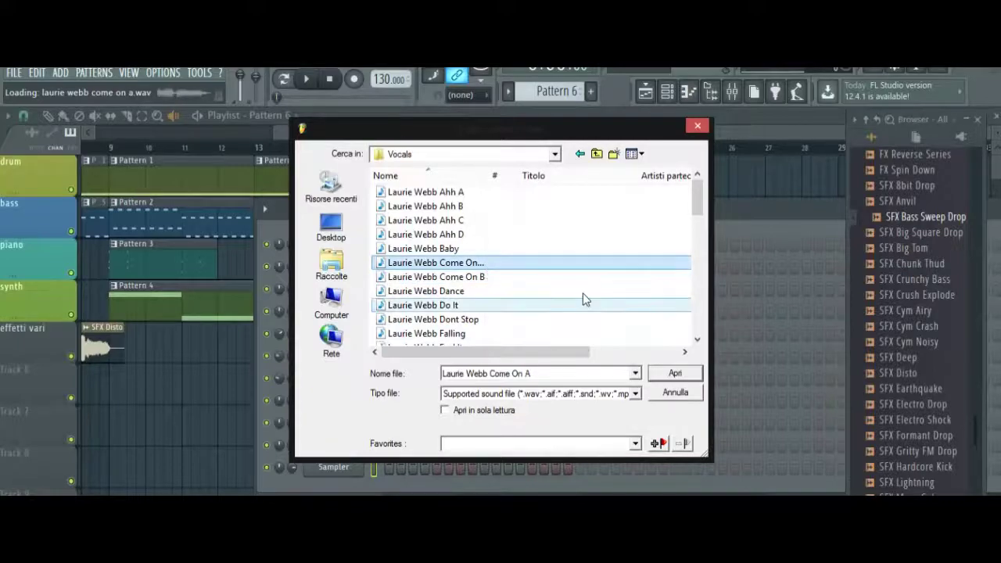
left_click(465, 220)
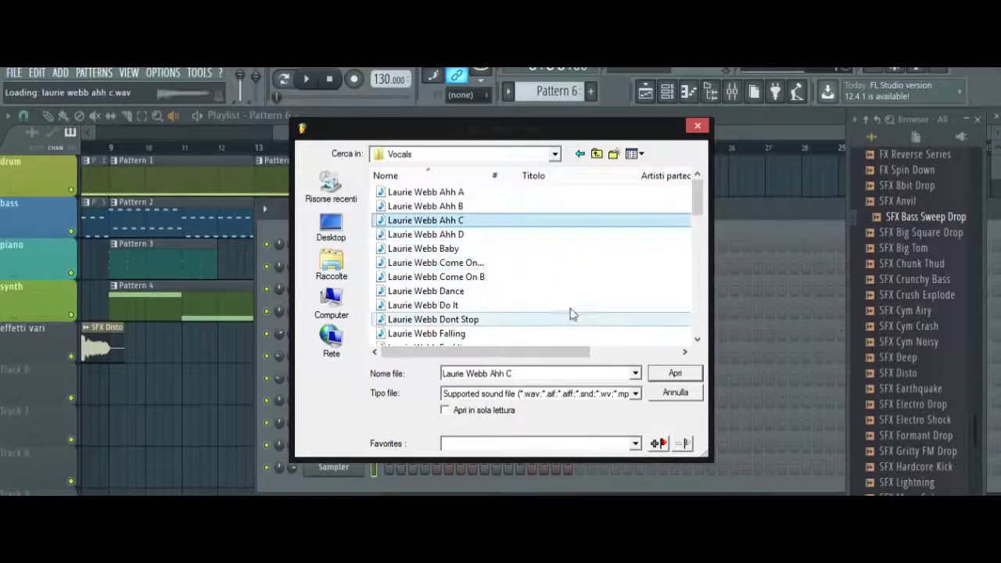
left_click(674, 373)
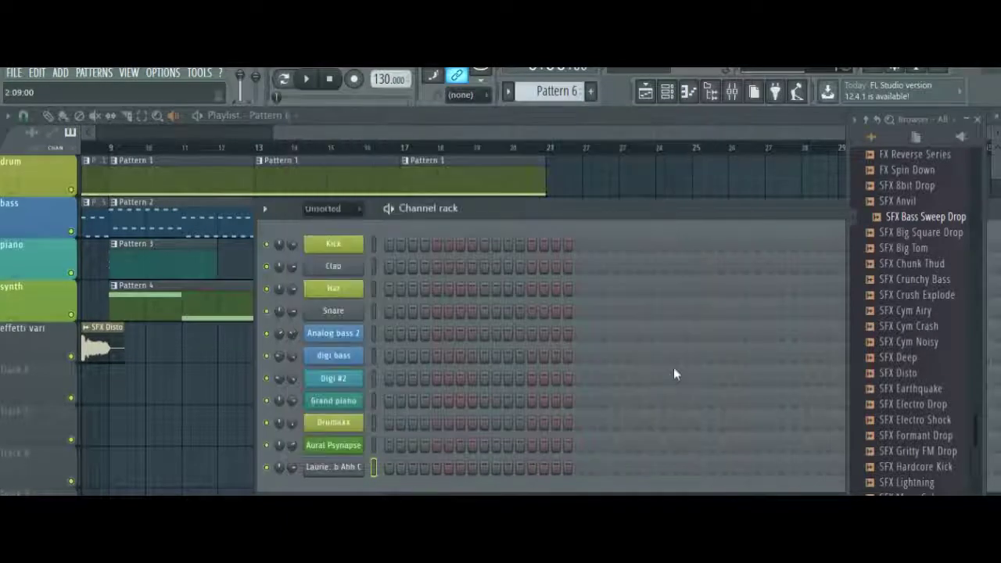
Open the piano roll of the Ahh C vocal channel in Pattern 6 and return to the playlist.
right_click(358, 468)
left_click(395, 446)
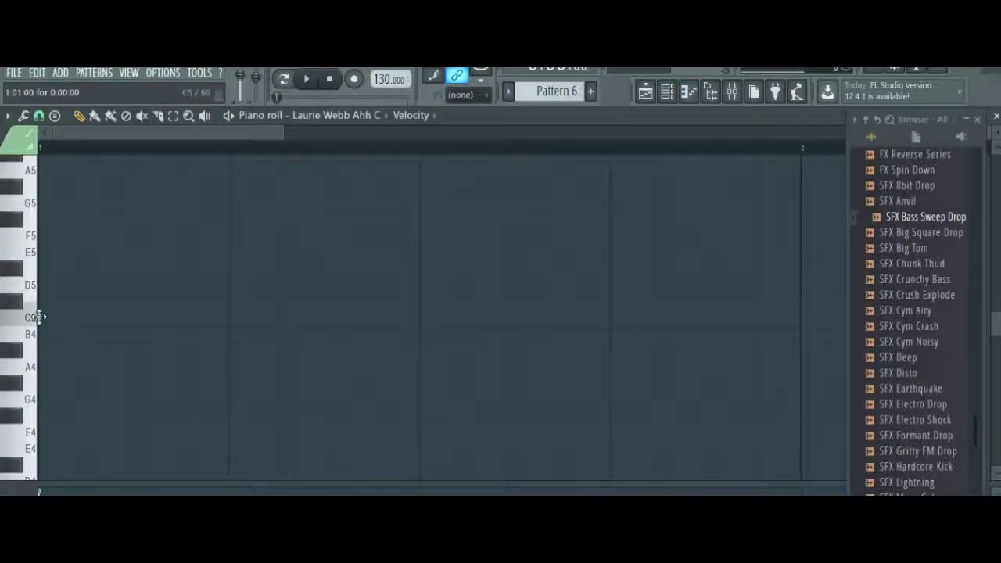
left_click(645, 92)
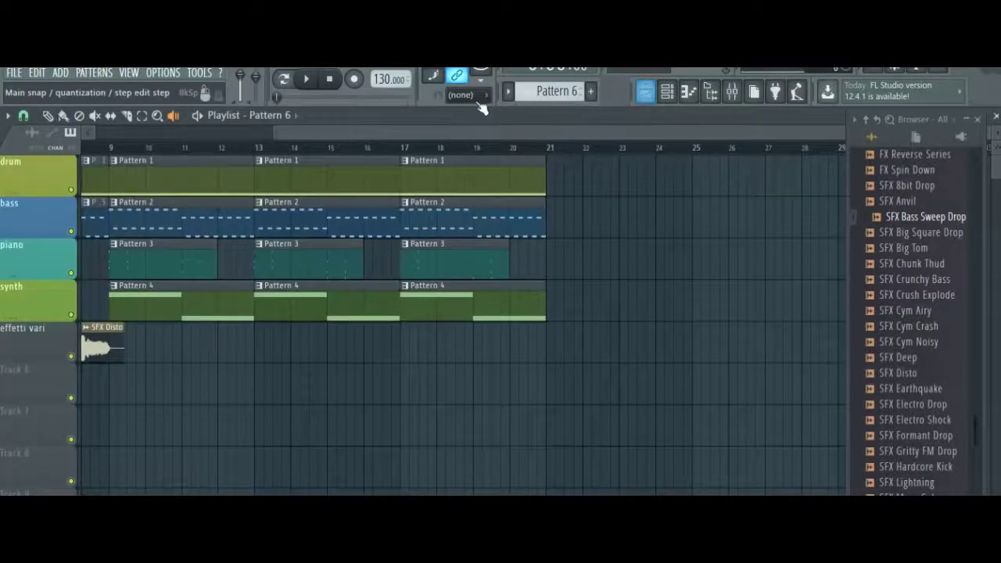
Play back Pattern 6 on its own and stop it.
left_click(306, 80)
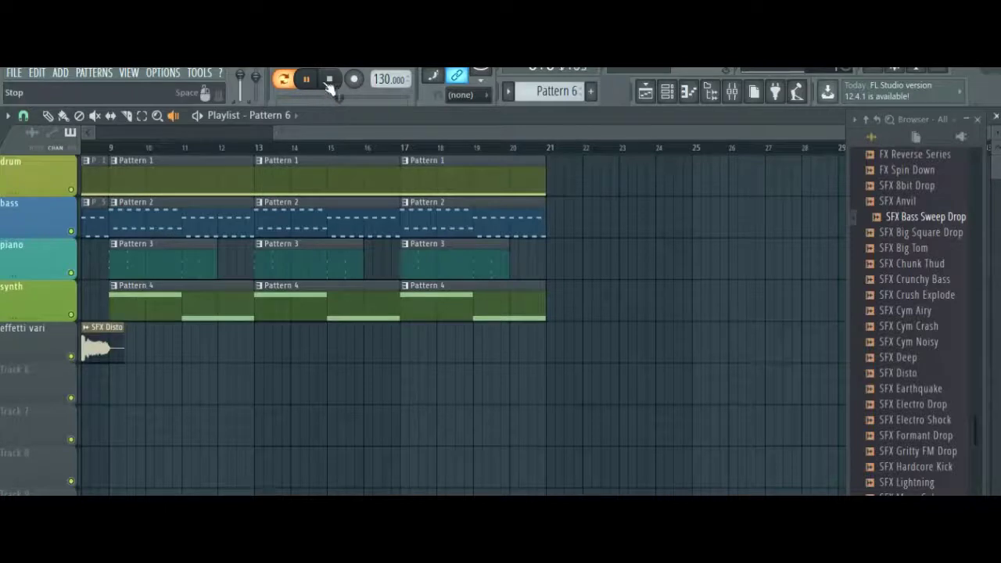
left_click(329, 79)
Place Pattern 6 on Track 6 of the playlist at bars 2, 4, 6 and 8, and play the song's intro.
left_click_drag(352, 134, 127, 158)
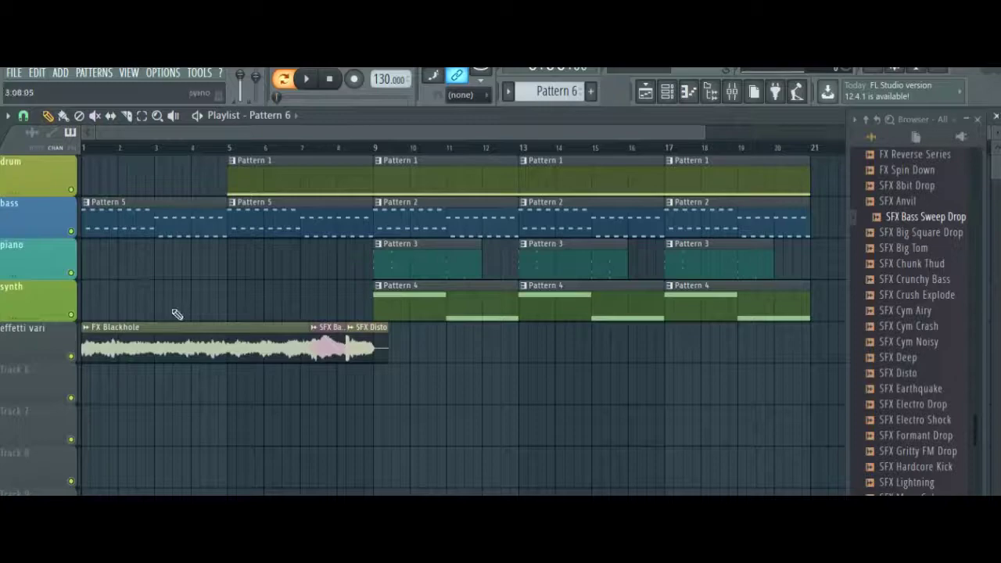
left_click(117, 391)
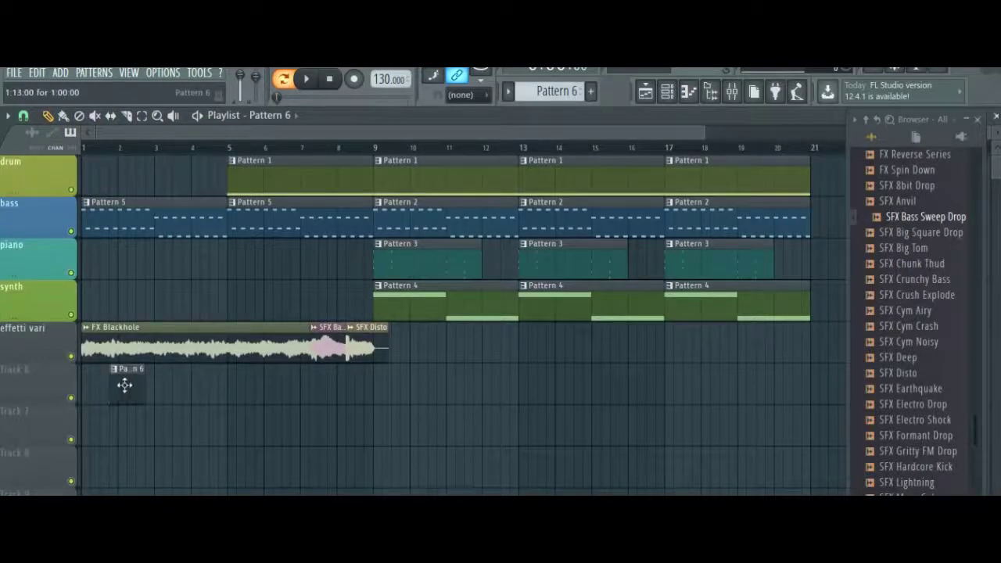
left_click(190, 379)
left_click(264, 381)
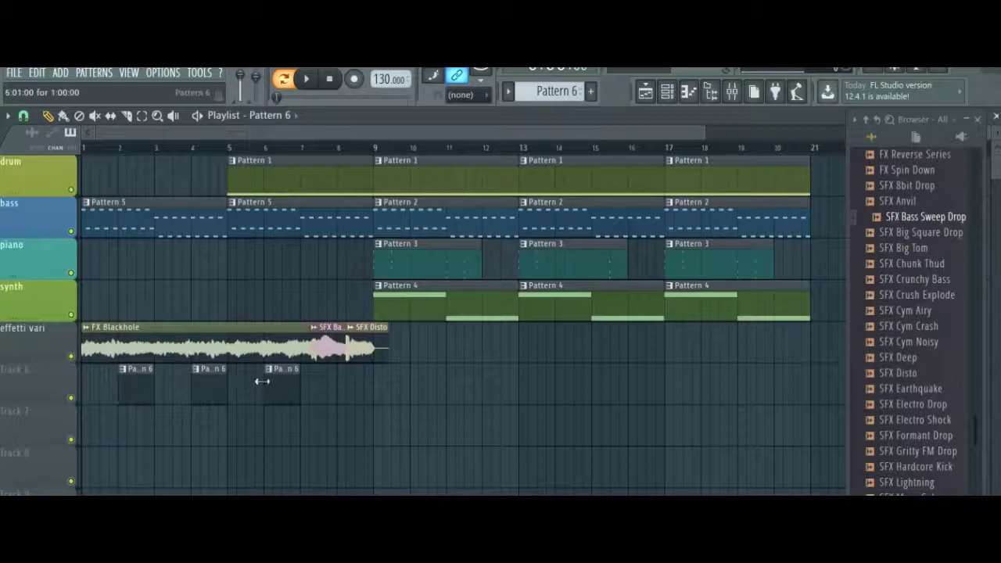
left_click(339, 382)
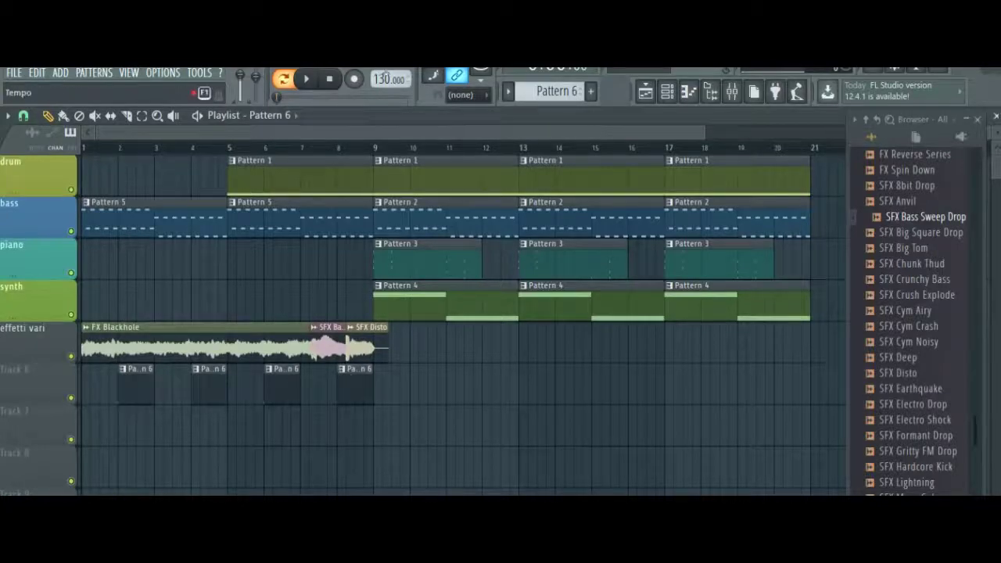
left_click(311, 82)
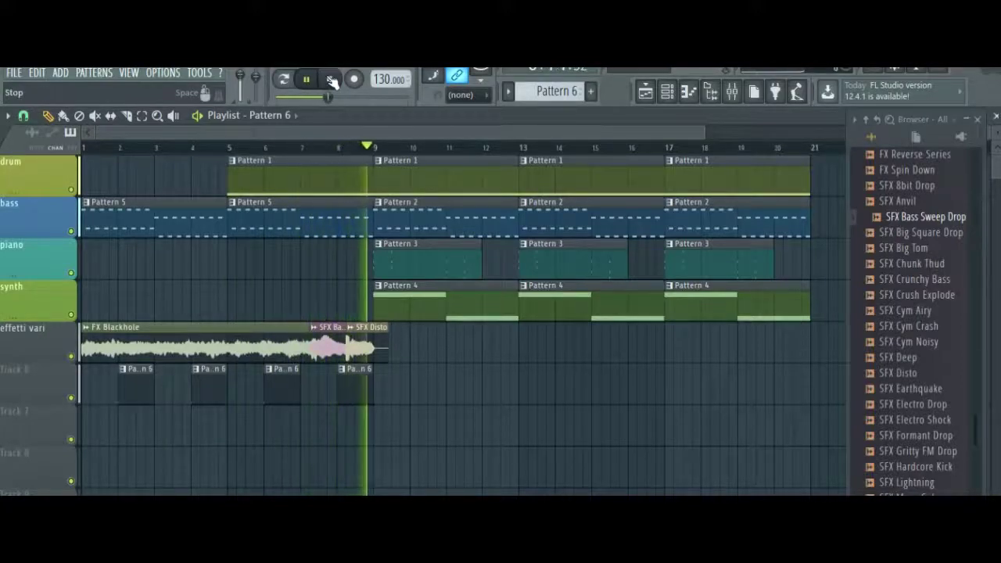
left_click(332, 81)
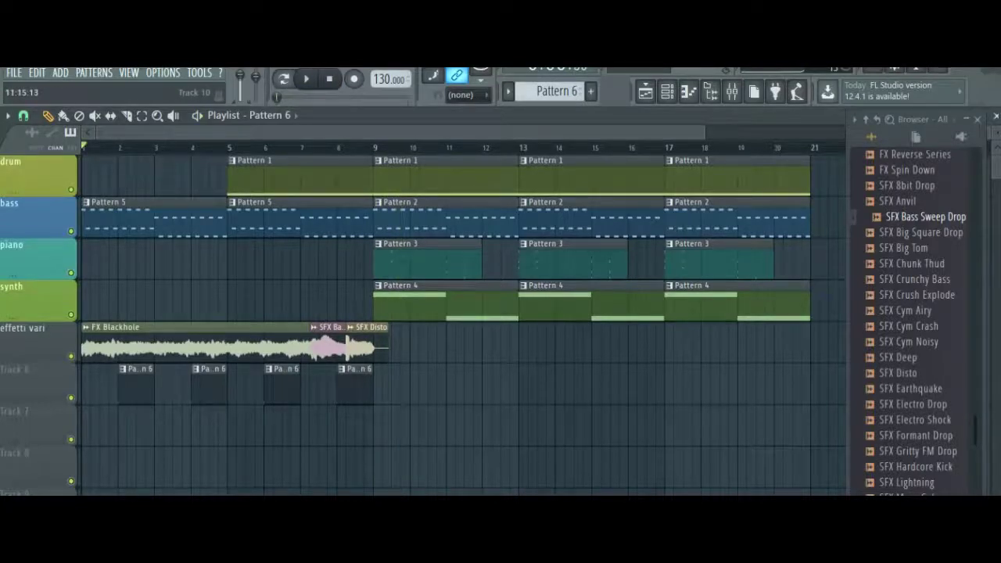
Open the Ahh C vocal channel's settings and assign it to a free mixer track.
mouse_move(443, 560)
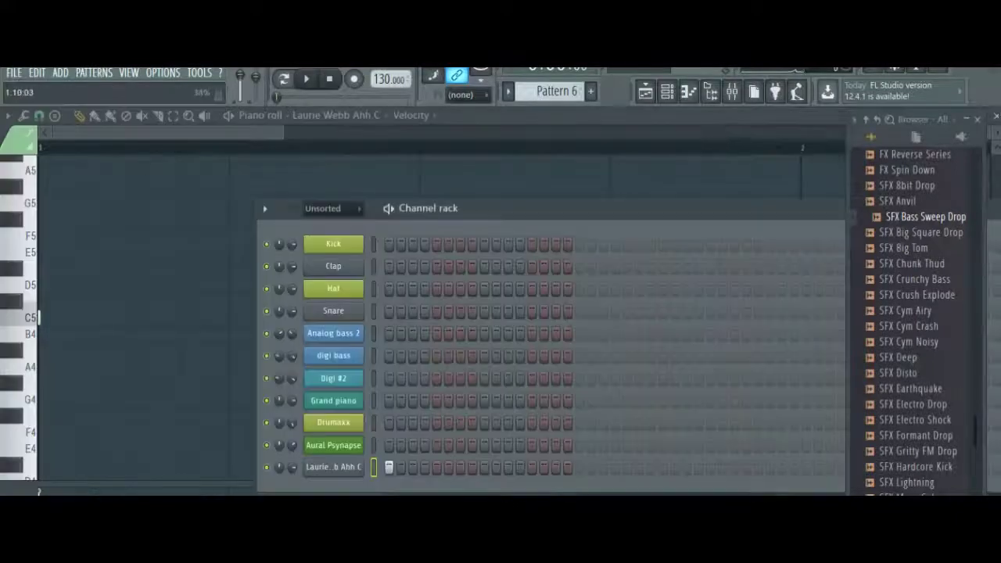
left_click(350, 469)
left_click_drag(348, 319, 355, 176)
left_click(158, 177)
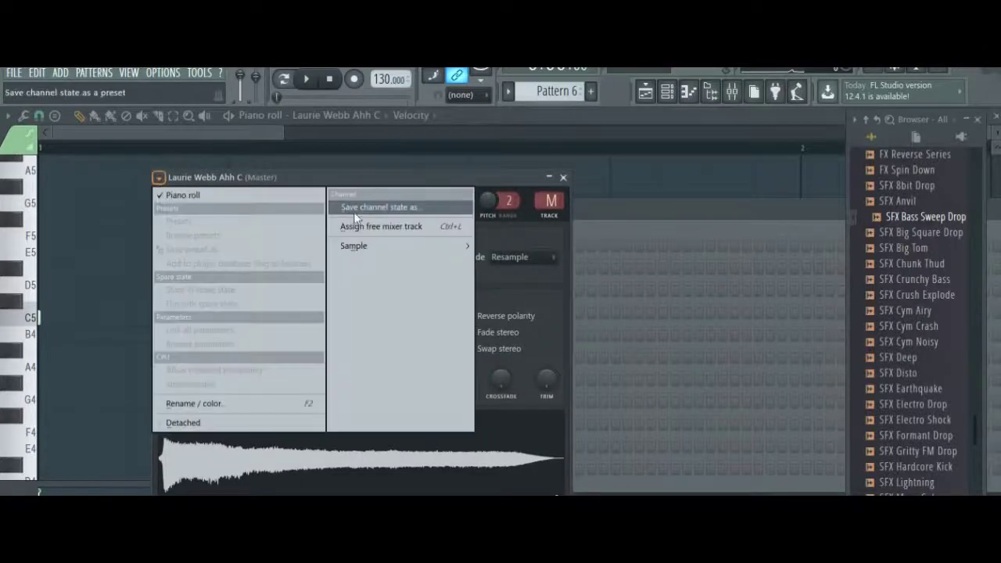
left_click(368, 226)
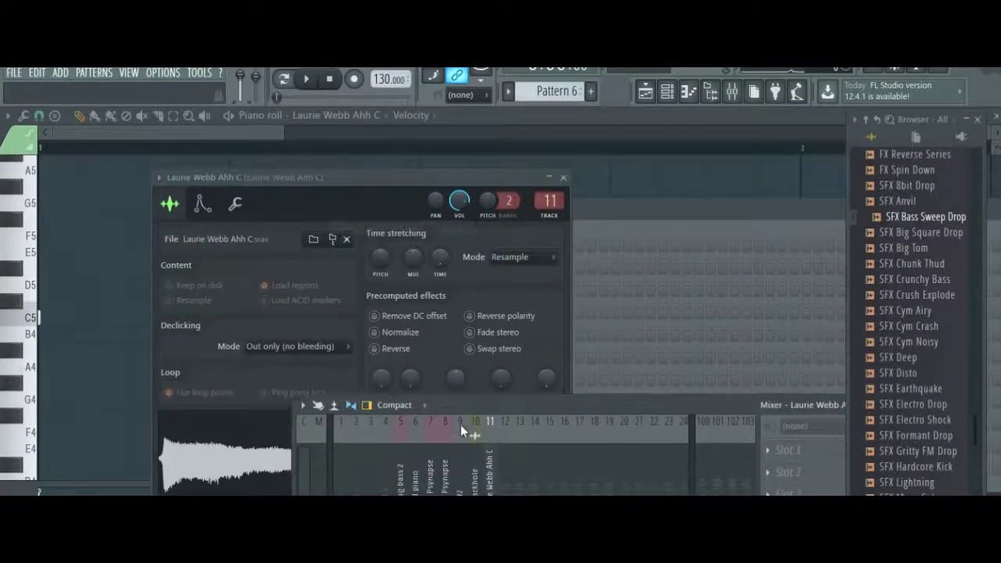
Load Fruity Delay 2 into slot 1 of the vocal's mixer track and play the song from the playlist.
left_click_drag(467, 404, 495, 164)
left_click_drag(712, 169, 598, 178)
left_click(682, 214)
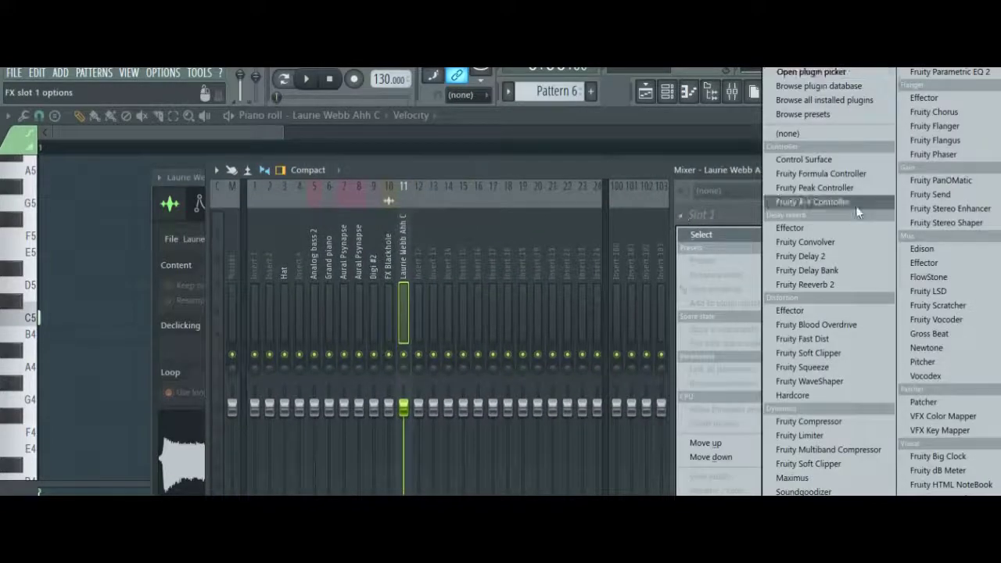
left_click(852, 258)
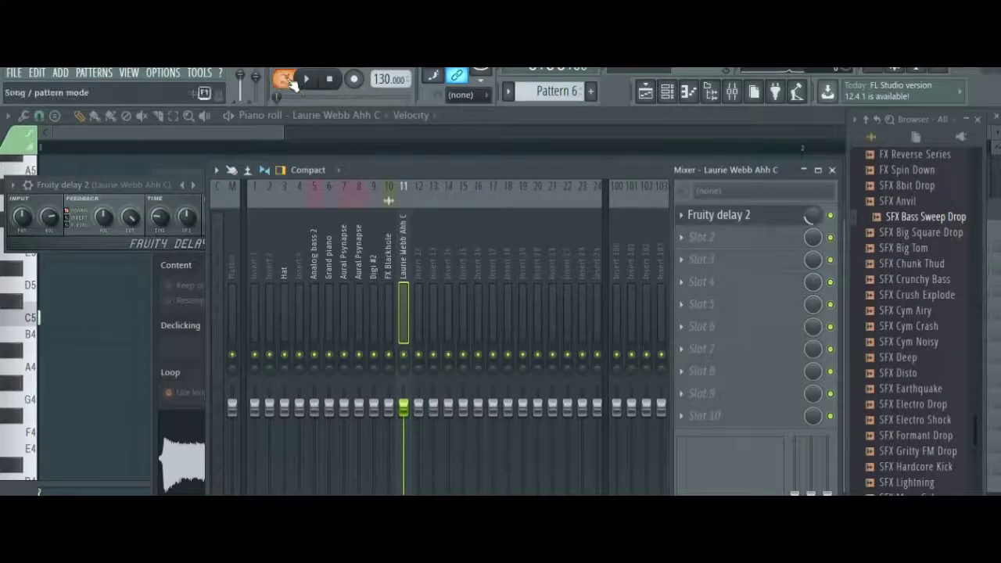
left_click(646, 91)
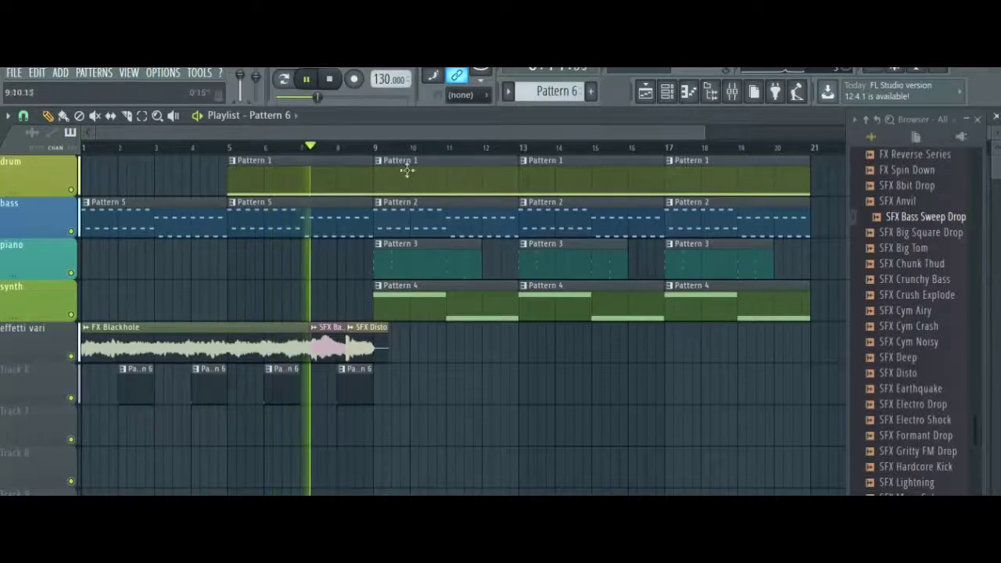
key("space")
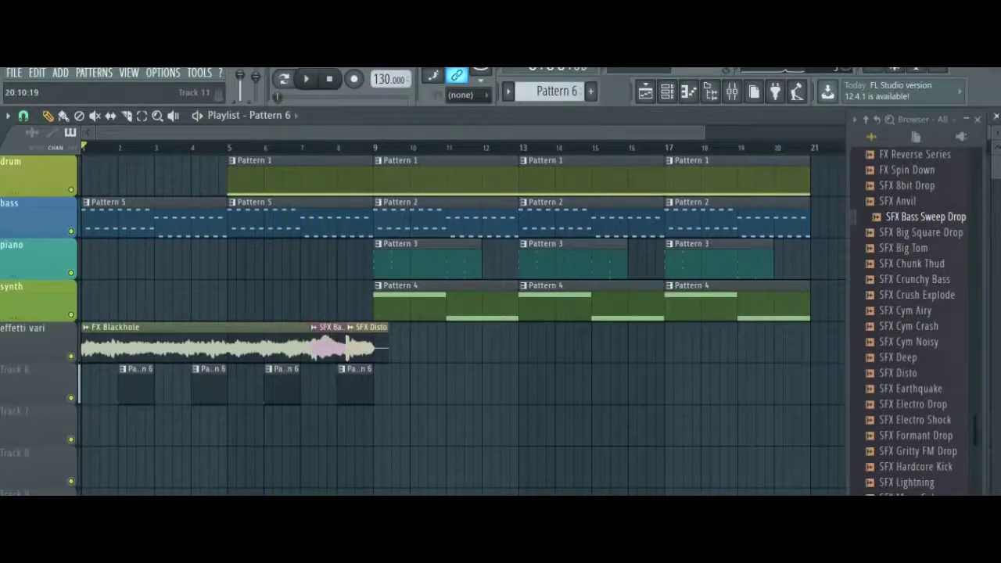
Add Fruity Chorus to slot 2 of the vocal's mixer track and play Pattern 6 to hear it.
key("F9")
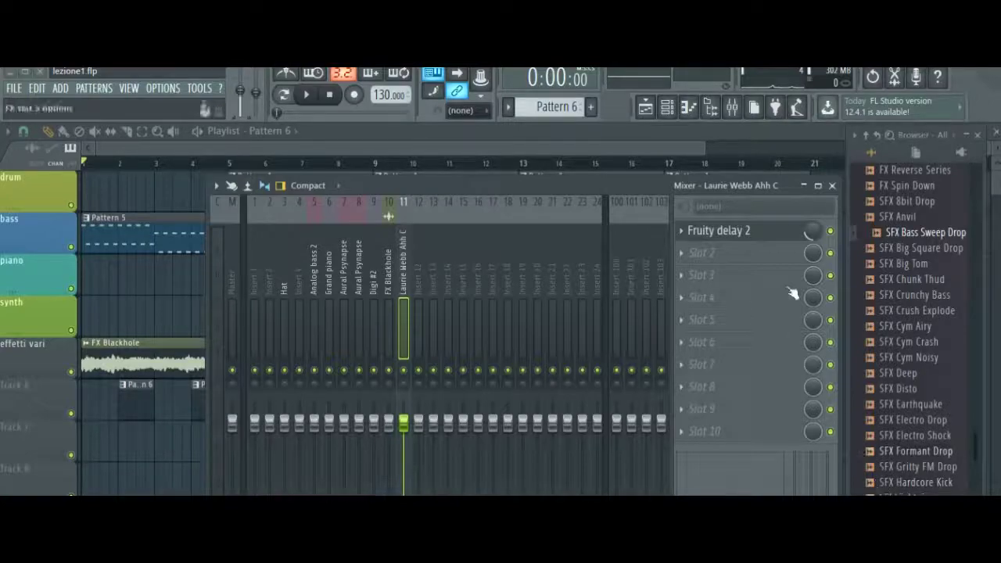
left_click(688, 256)
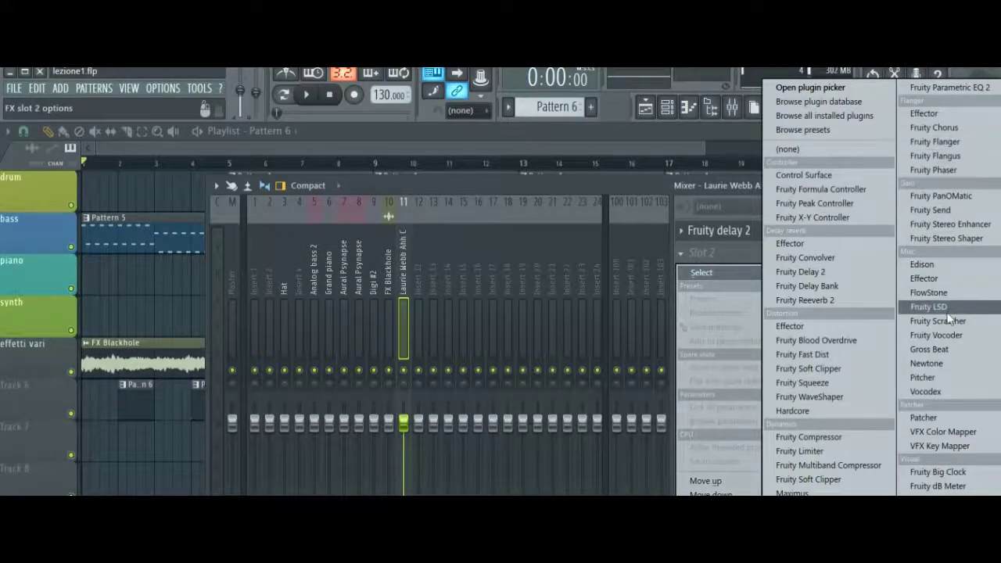
left_click(937, 128)
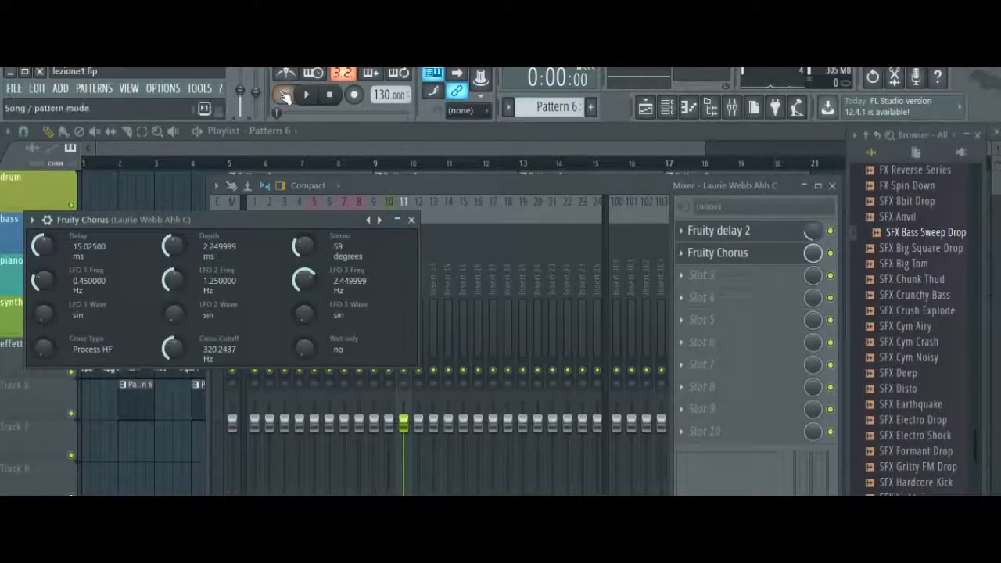
left_click(305, 95)
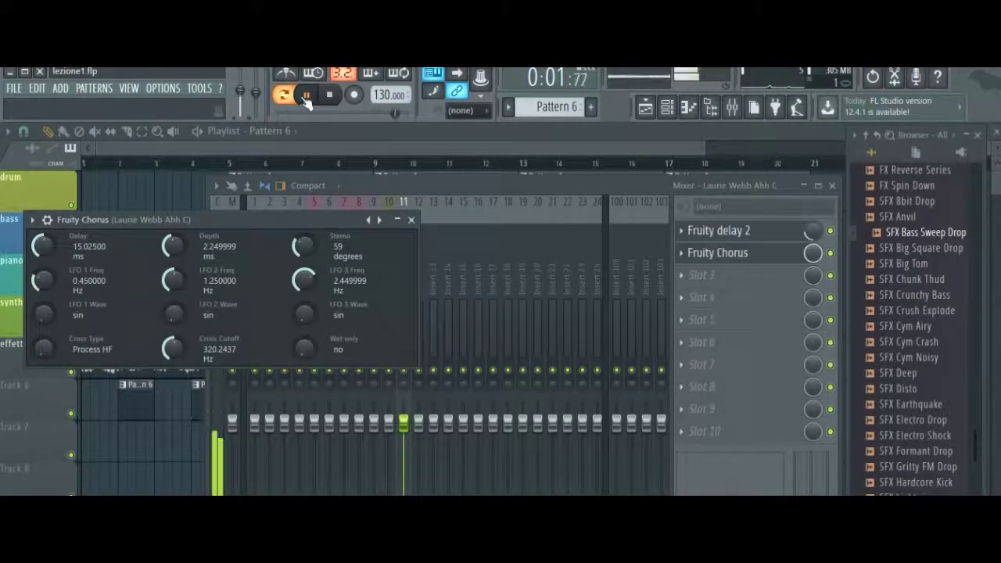
left_click(307, 94)
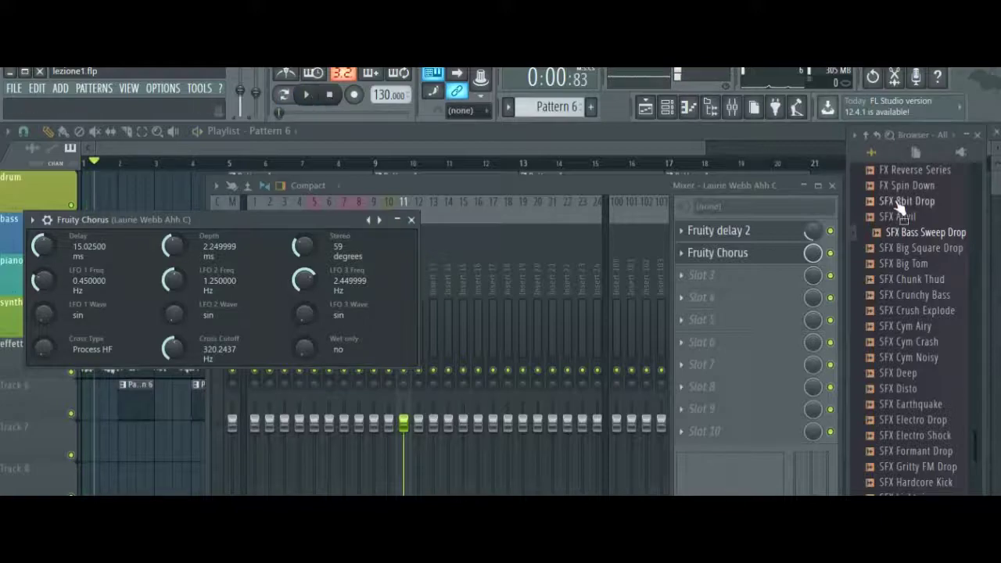
Add Gross Beat to slot 3 of the vocal's mixer track and choose the Complex 9 time preset.
left_click(685, 280)
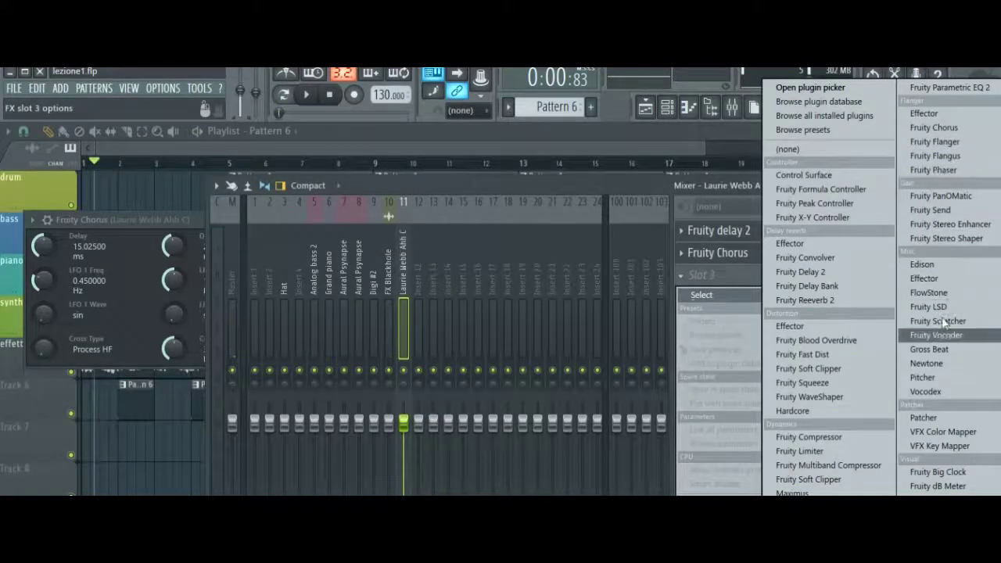
left_click(942, 353)
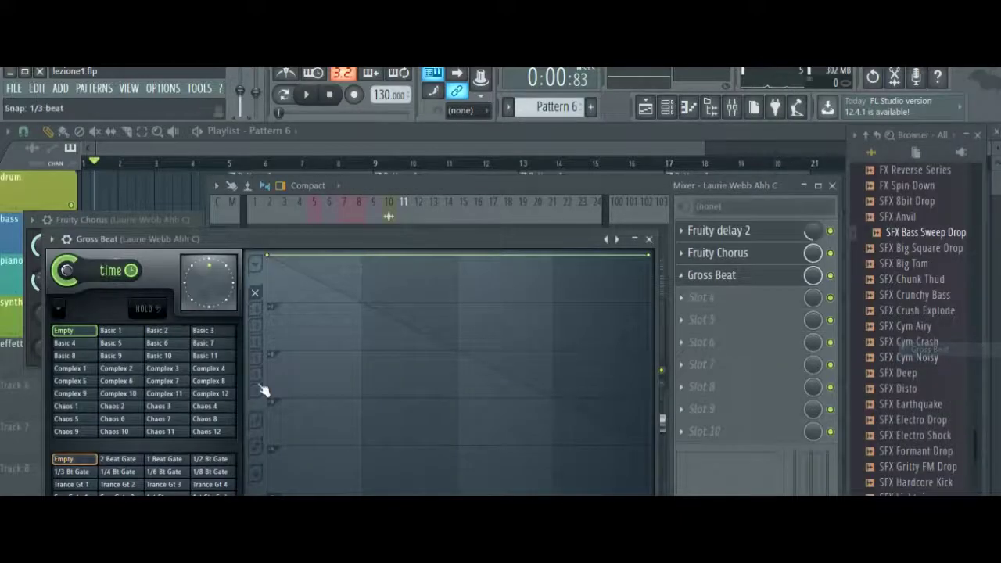
left_click_drag(357, 235, 552, 117)
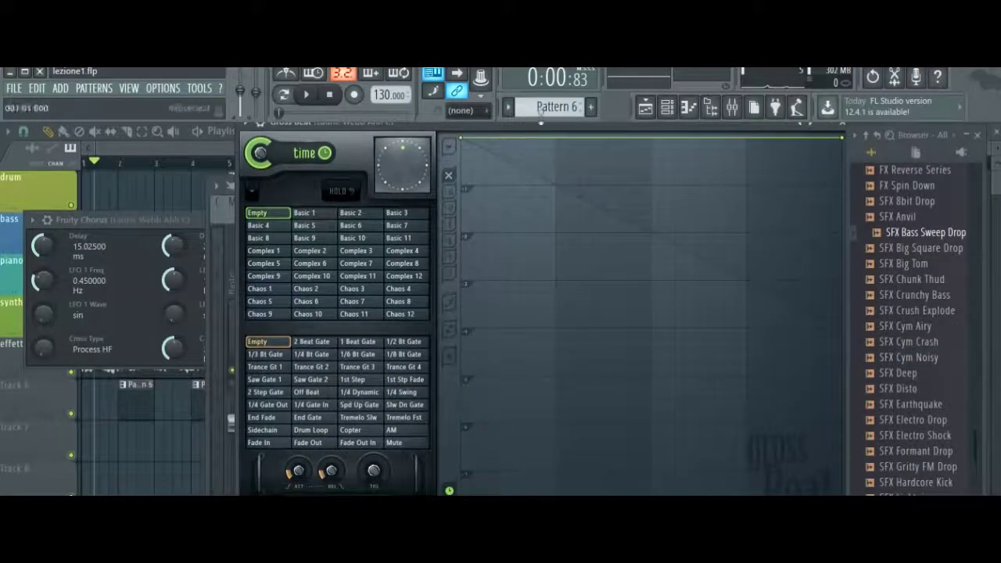
left_click(266, 276)
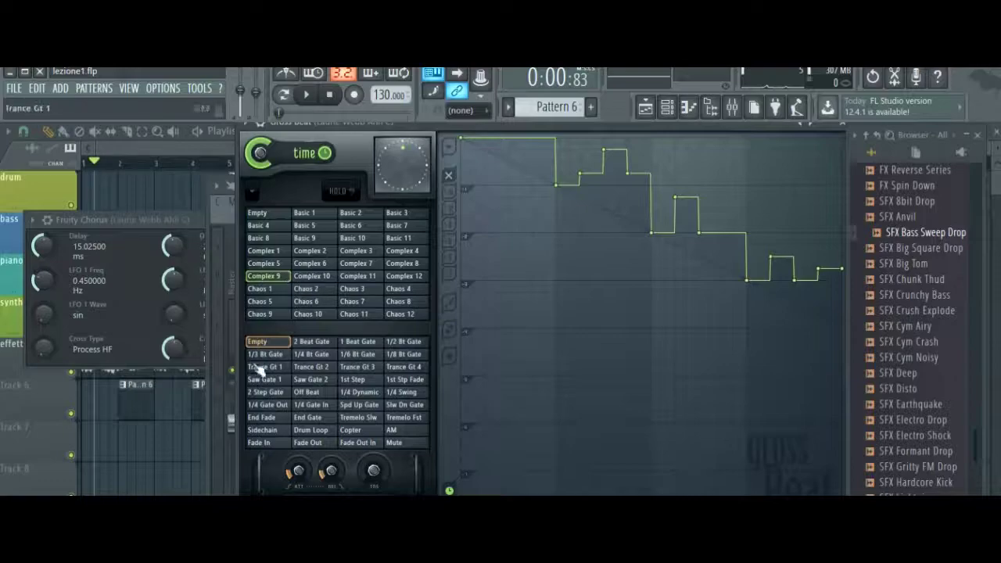
Play Pattern 6 and the full song to hear the Gross Beat effect, and return to the playlist.
left_click(304, 96)
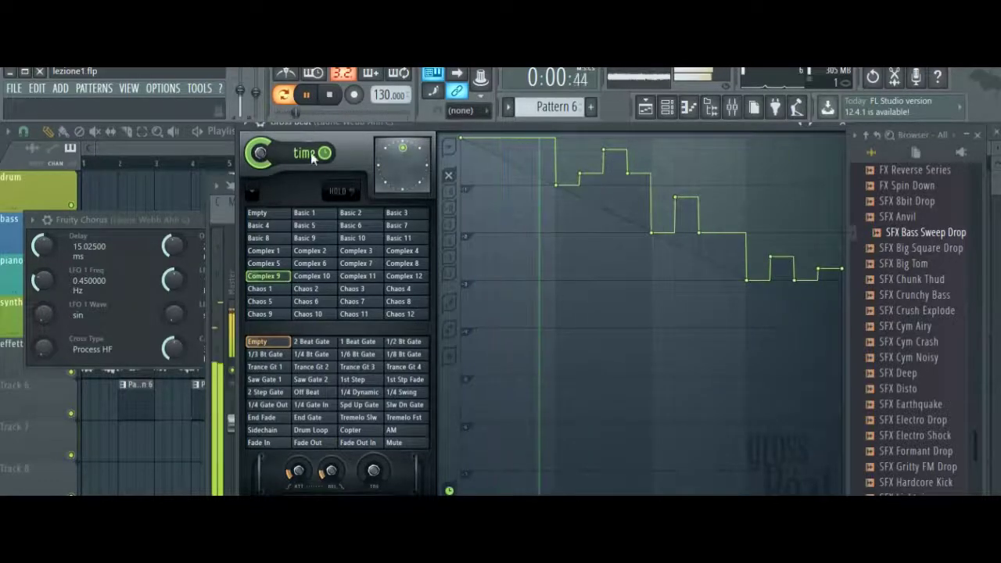
left_click(285, 96)
left_click(307, 96)
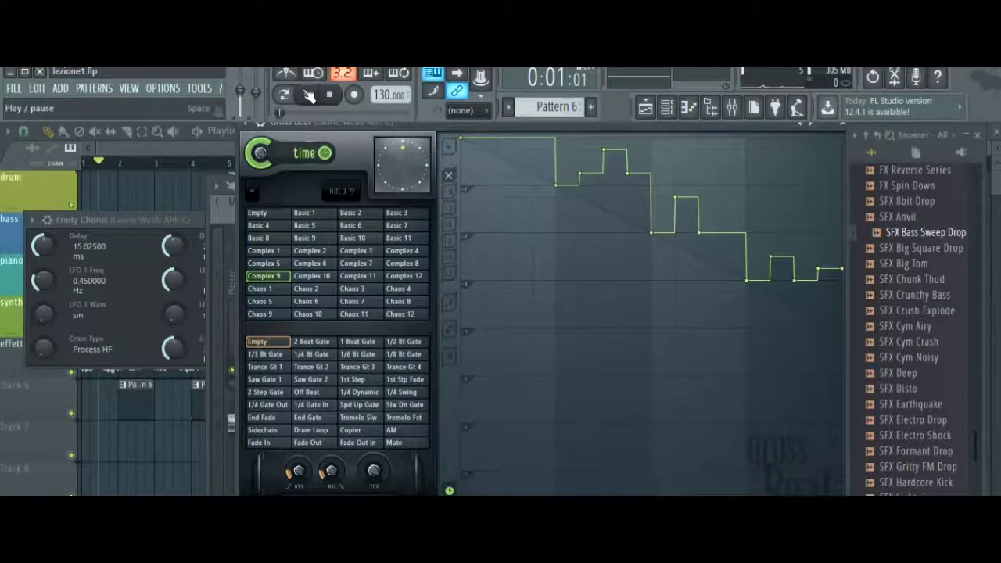
left_click(309, 94)
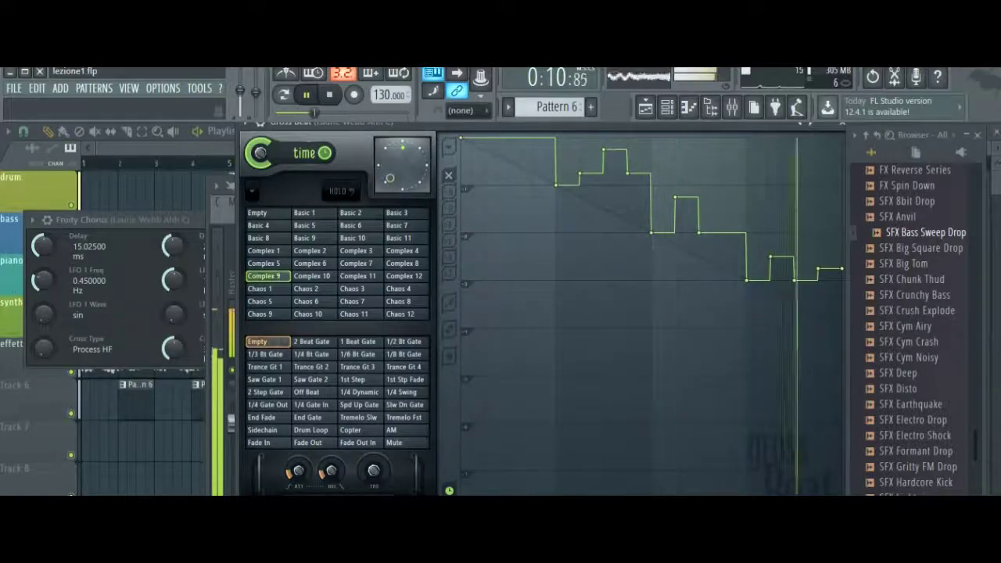
left_click(659, 108)
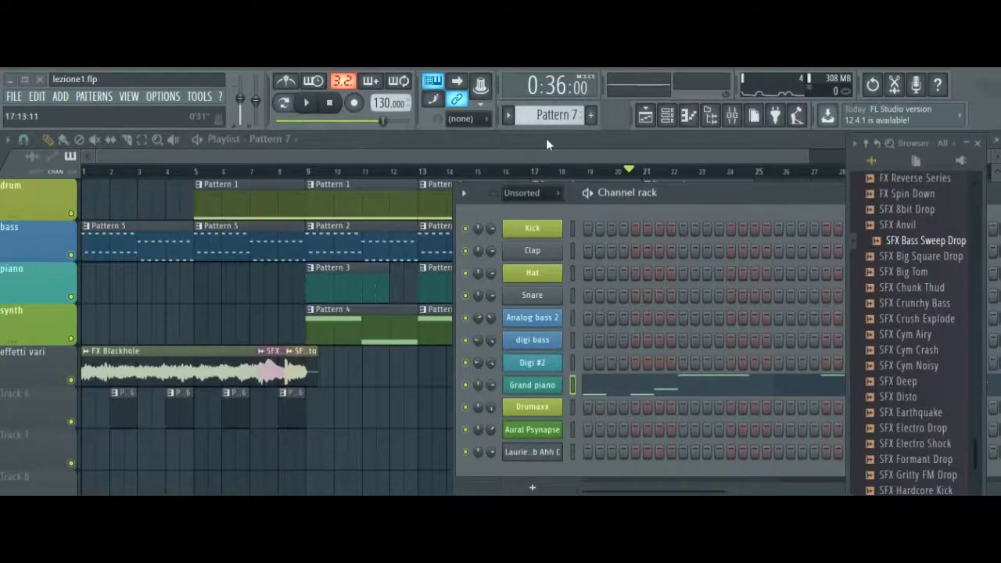
Open the Grand piano notes of Pattern 7 in the piano roll and play the melody.
left_click(754, 395)
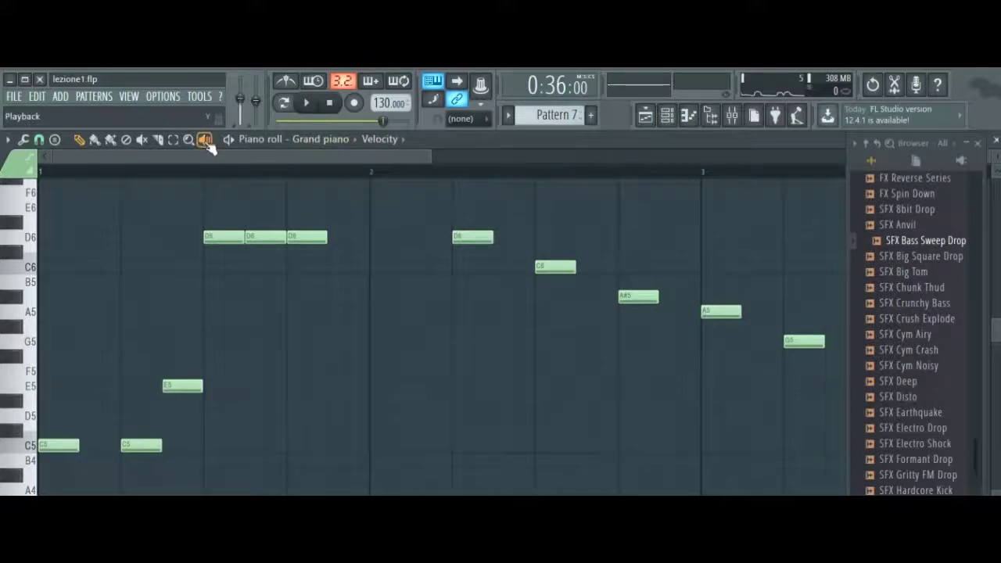
left_click(318, 108)
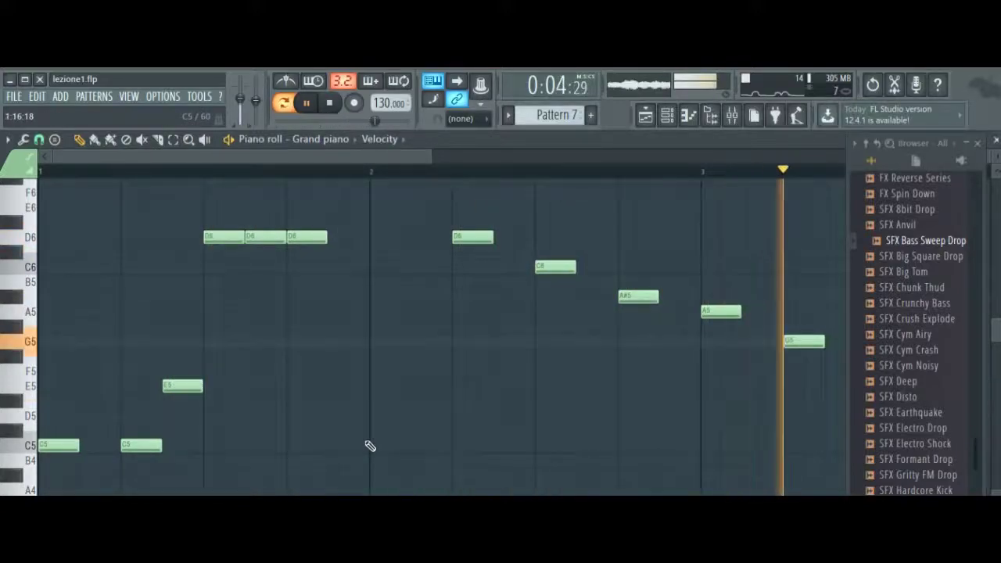
left_click(667, 114)
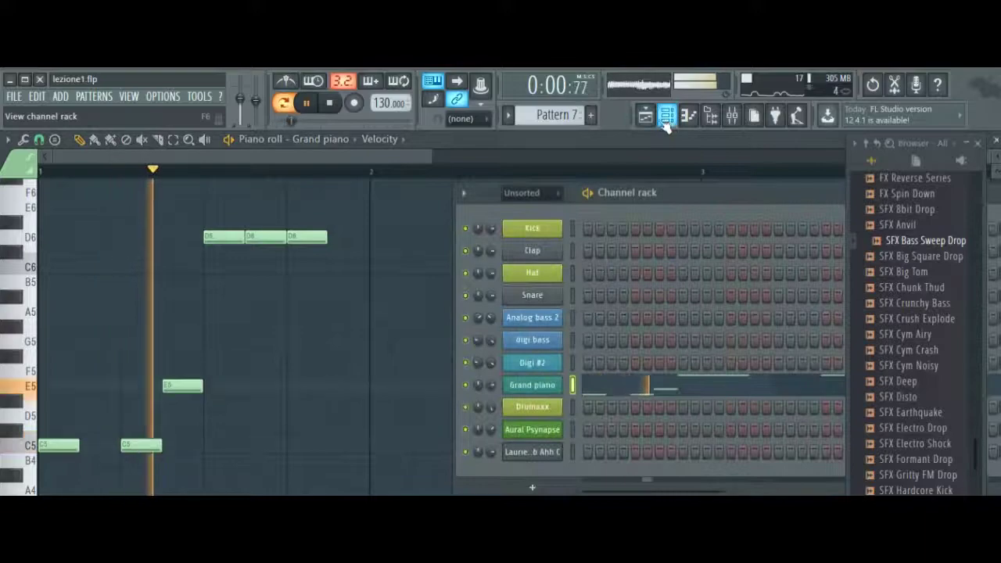
Place Pattern 7 on Track 7 at bars 25 and 29, and add Pattern 4 to the synth track at bar 25.
left_click(645, 115)
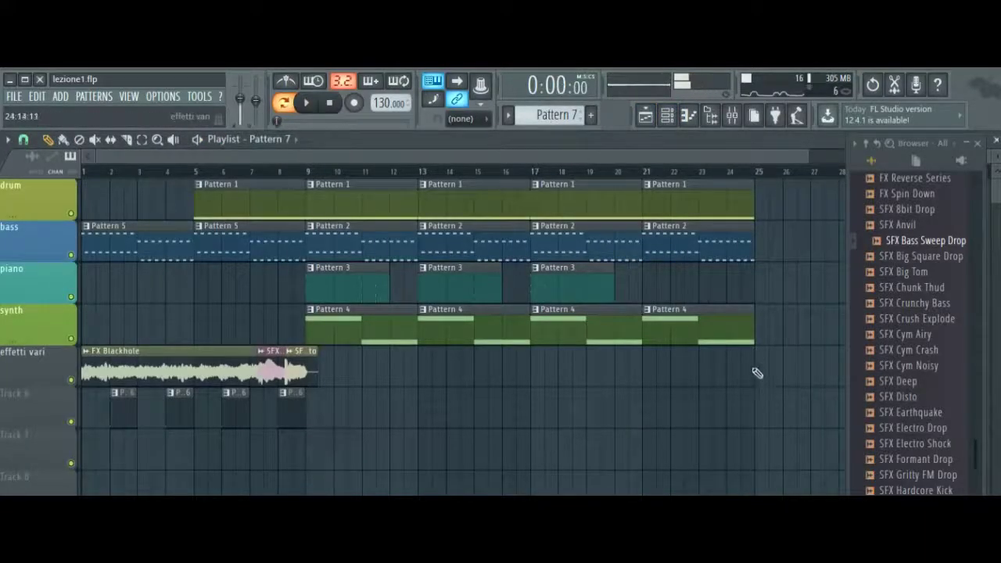
left_click(765, 450)
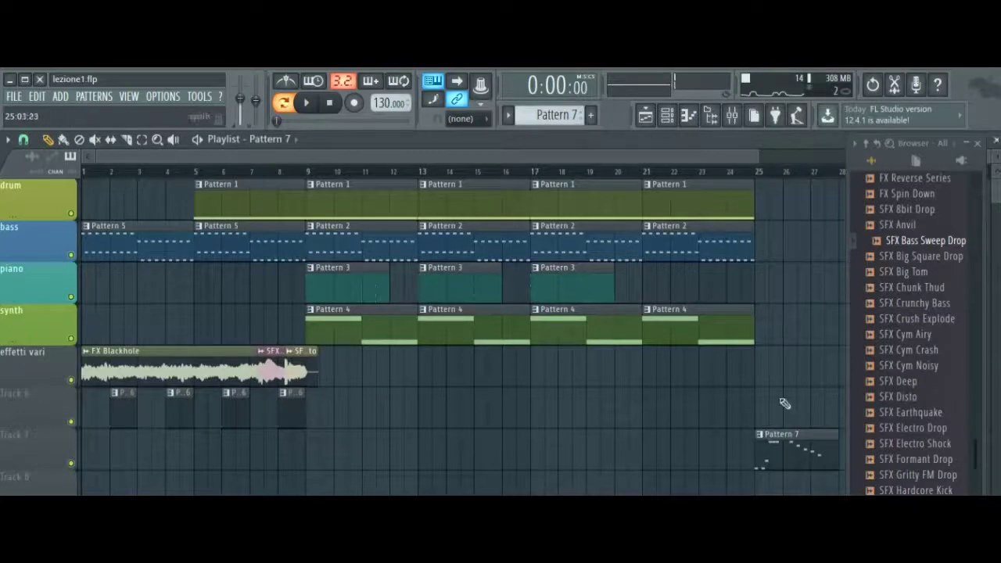
scroll(748, 151, "right", 4)
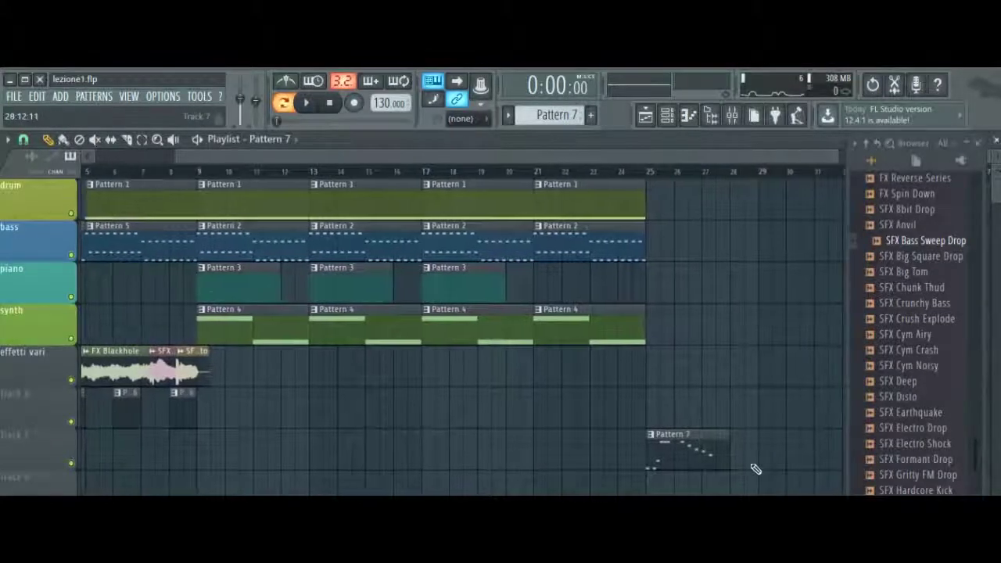
left_click(759, 458)
mouse_move(773, 452)
left_mouse_down()
mouse_move(682, 462)
mouse_move(668, 493)
mouse_move(768, 469)
mouse_move(773, 442)
left_mouse_up()
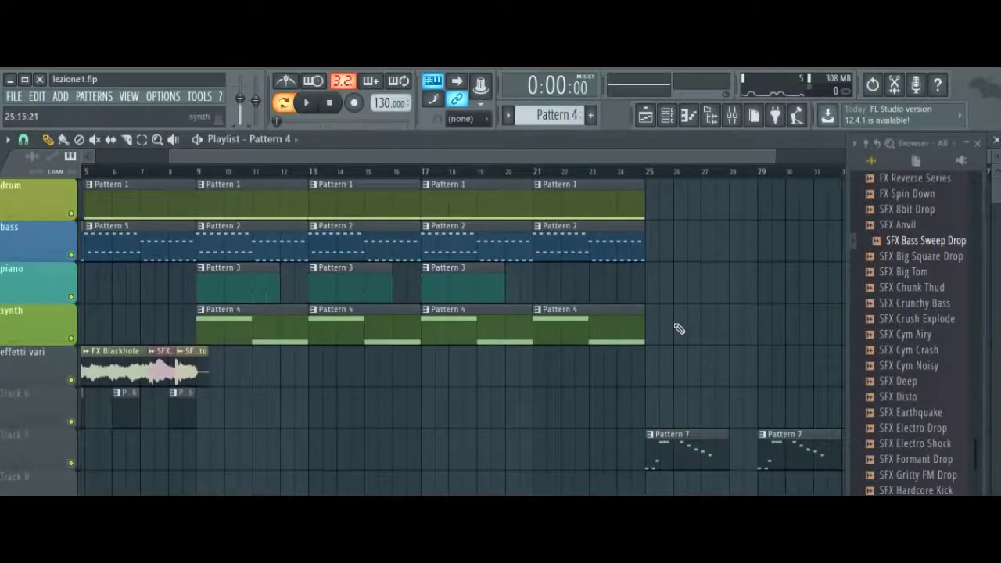
left_click_drag(678, 328, 653, 326)
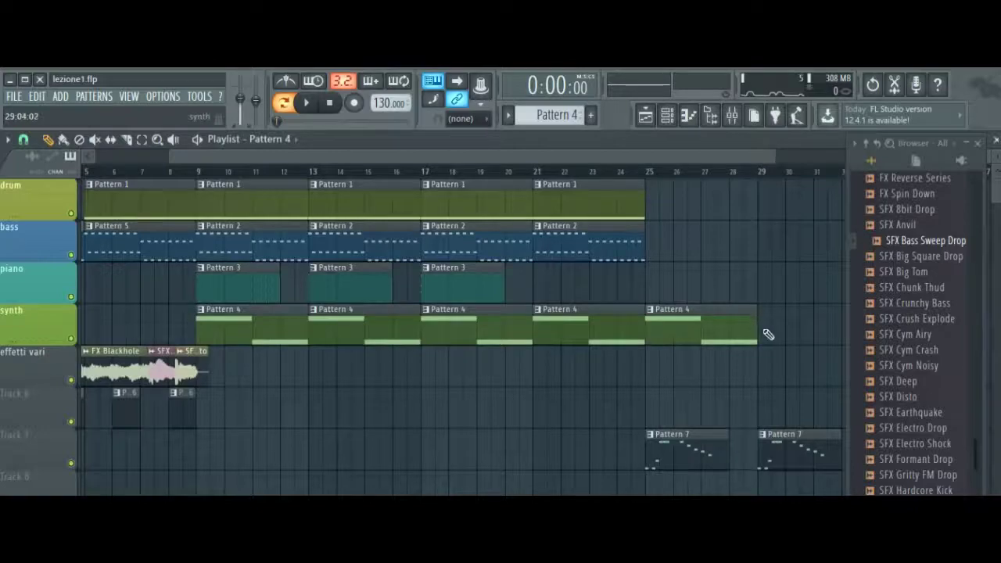
Fill bars 25 to 32 with Pattern 4 on synth at 29, Pattern 2 on bass and Pattern 1 on drum at 25 and 29, and play it.
left_click(768, 335)
left_click_drag(660, 161, 743, 162)
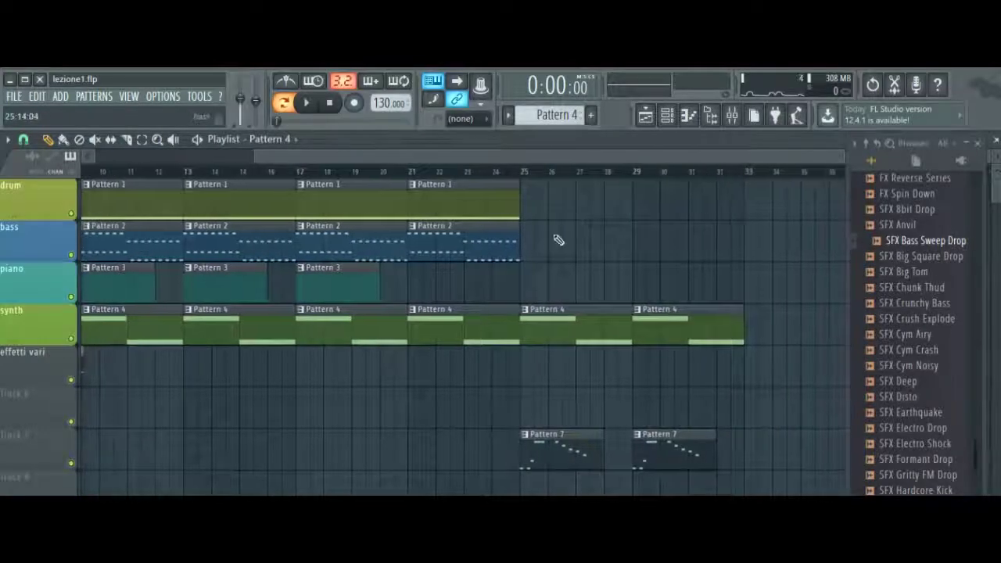
left_click(506, 245)
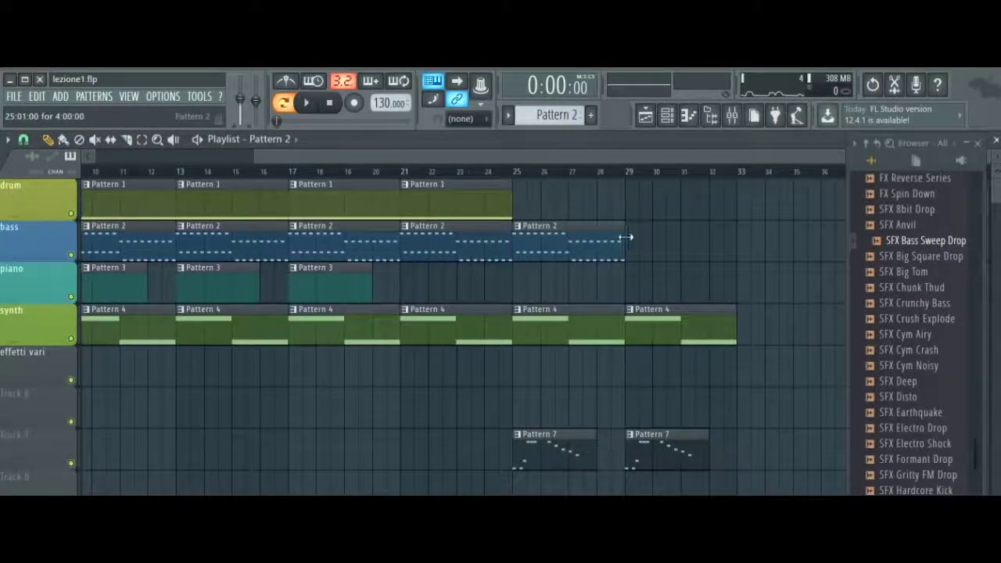
left_click(525, 204)
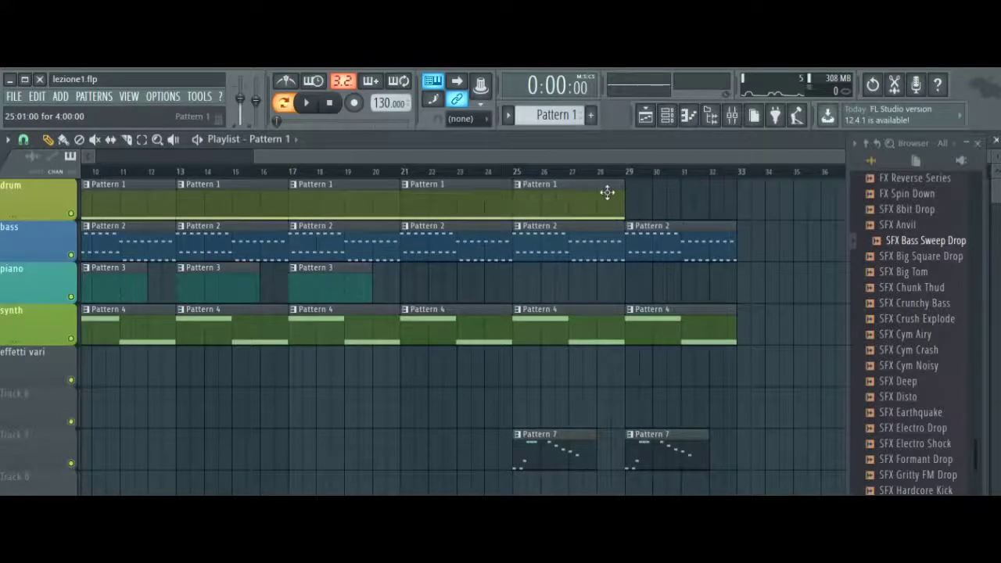
left_click(634, 203)
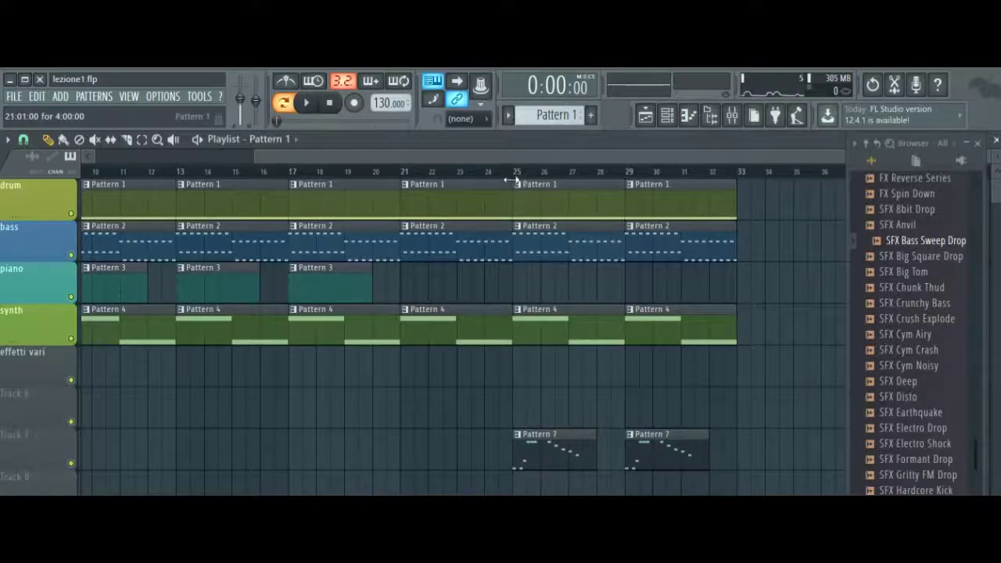
left_click(320, 104)
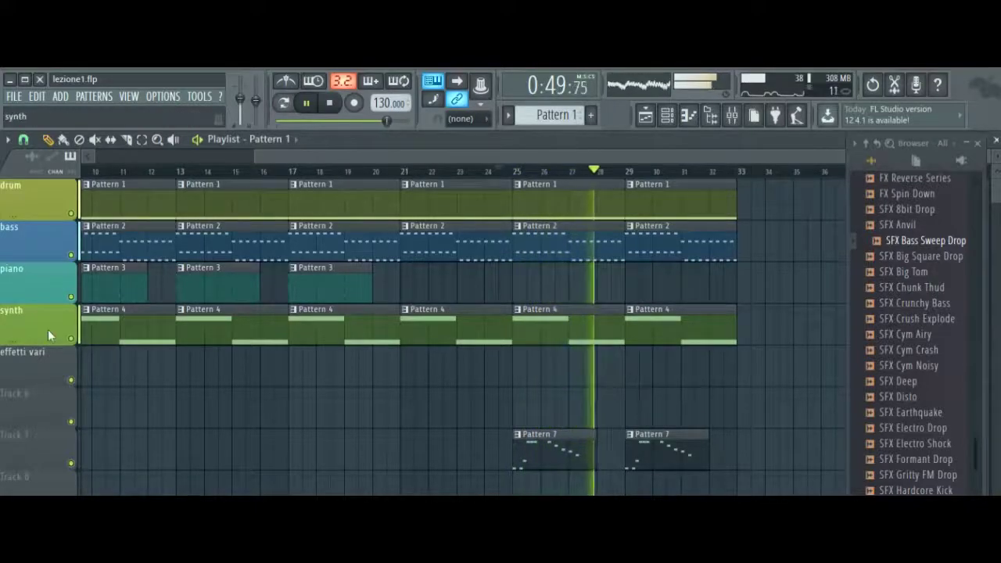
Place the vocal Pattern 6 on Track 6 at bars 26, 28, 30 and 32, above the Pattern 7 melody.
left_click_drag(785, 154, 716, 156)
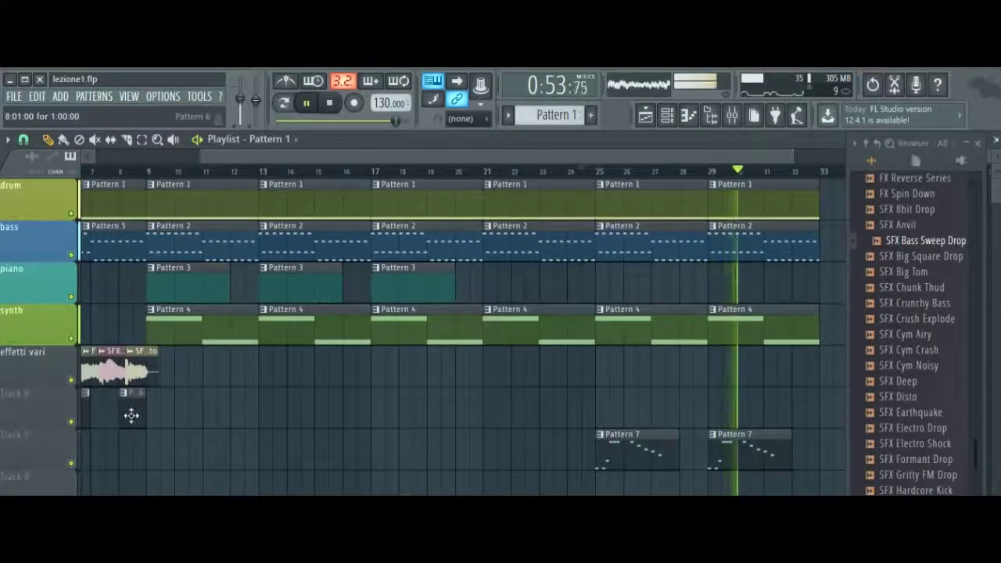
scroll(651, 437, "down", 2)
scroll(651, 438, "down", 1)
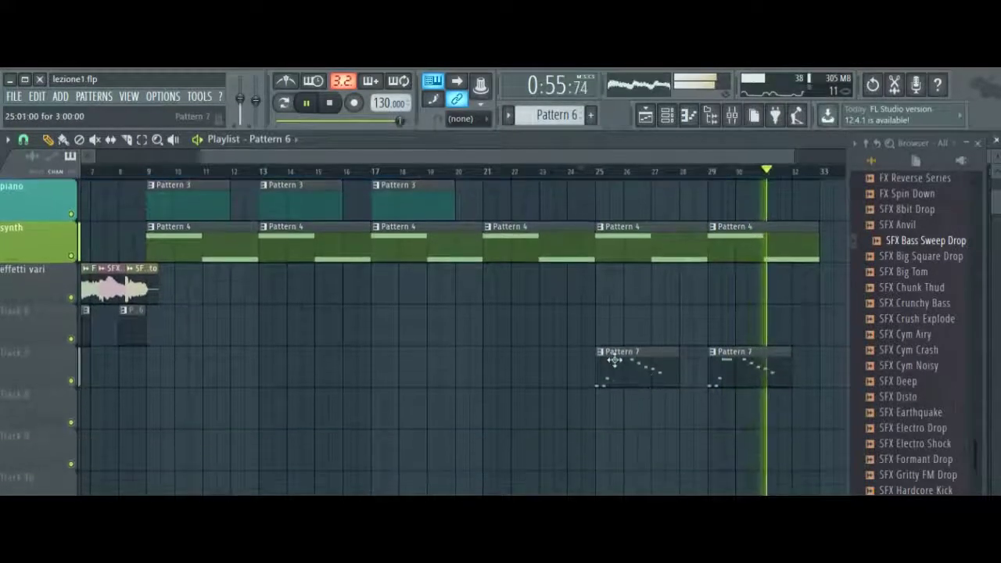
left_click(312, 108)
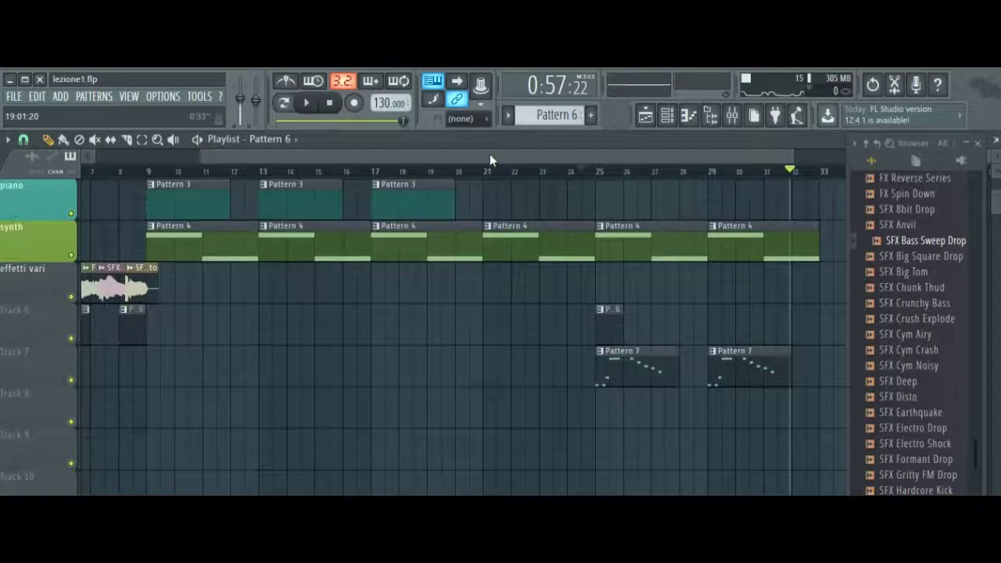
left_click_drag(490, 154, 170, 104)
left_click_drag(293, 124, 553, 157)
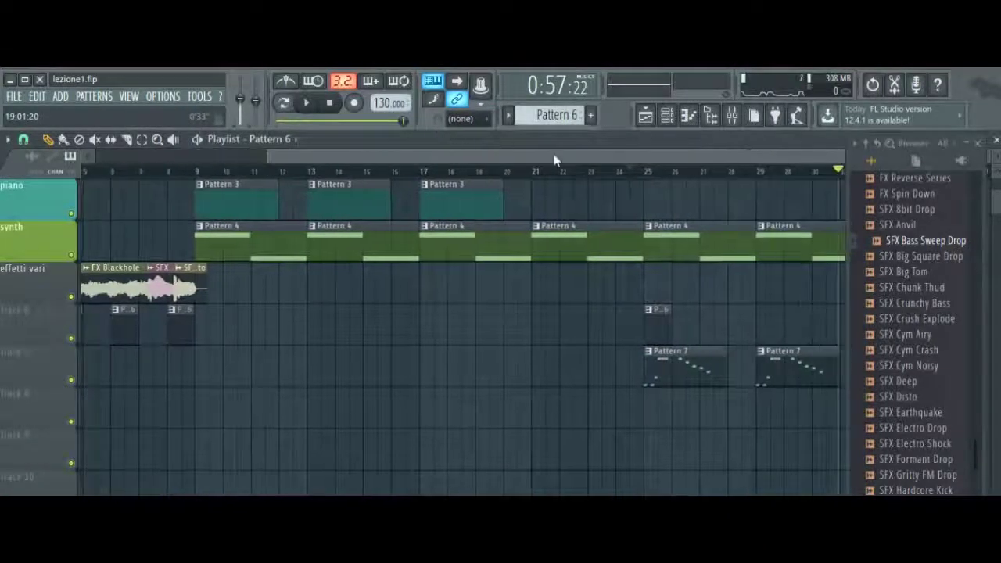
left_click_drag(496, 314, 526, 310)
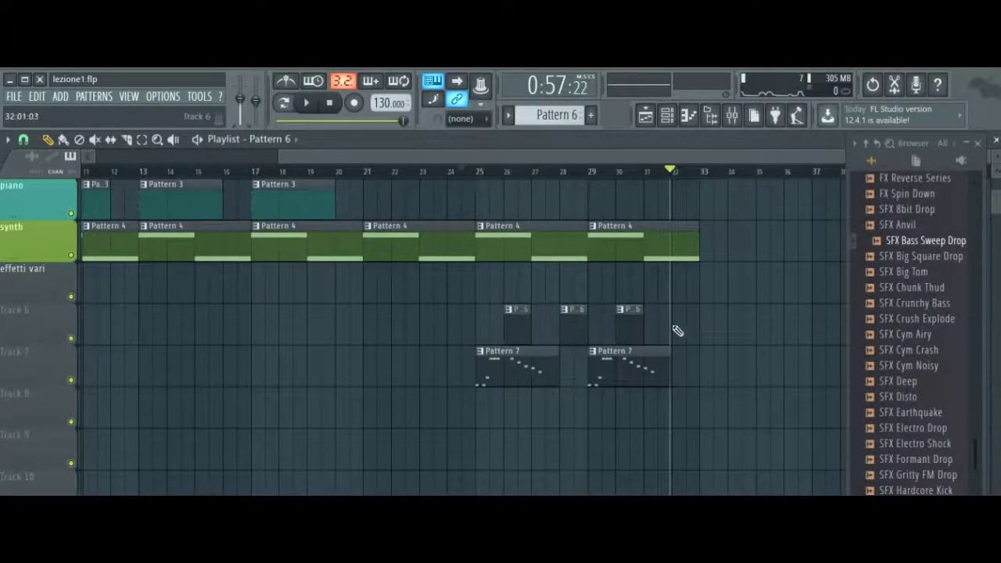
Play the extended section and the whole song from the intro, with the full arrangement in view.
left_click(308, 111)
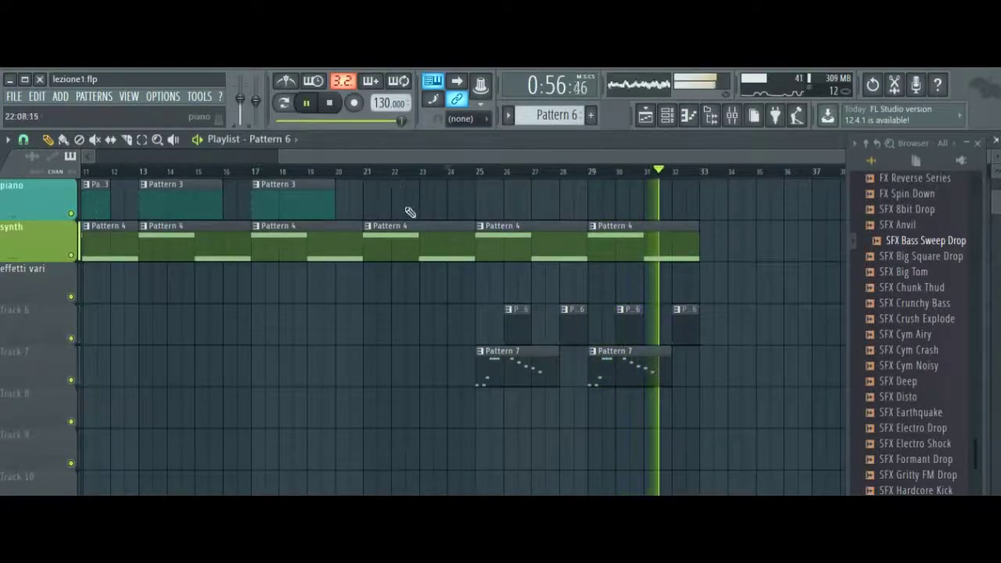
scroll(408, 212, "up", 3)
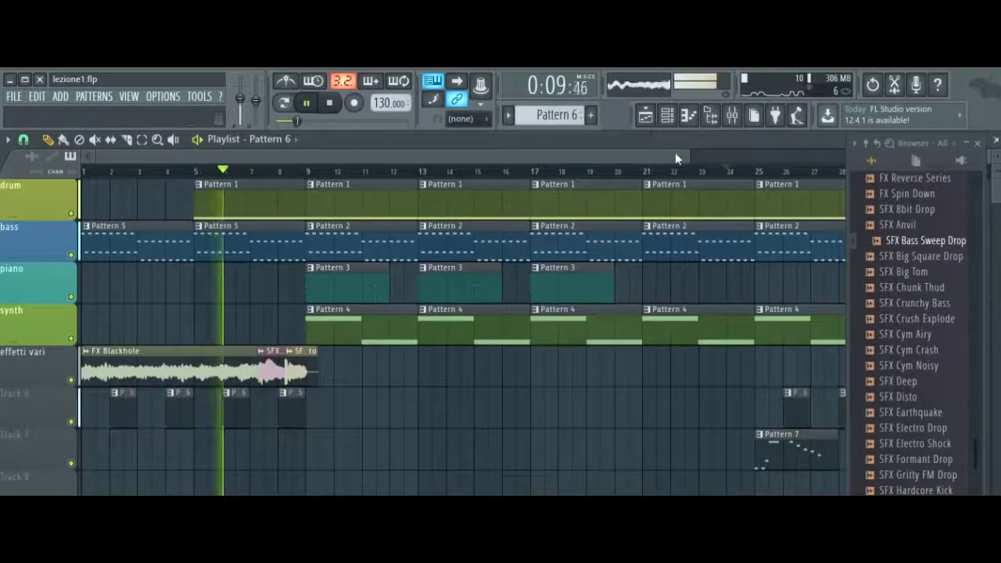
left_click_drag(689, 155, 780, 517)
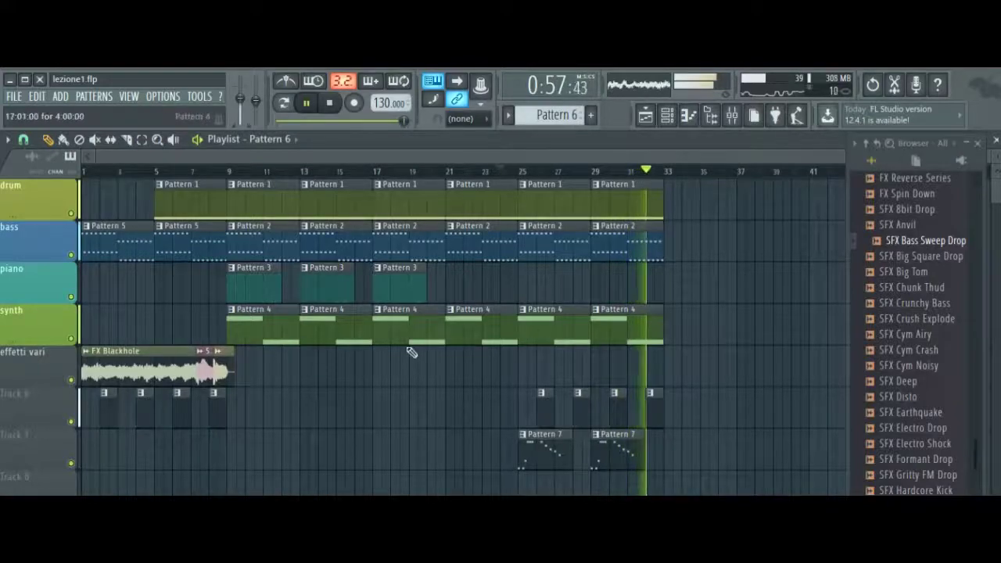
left_click(332, 103)
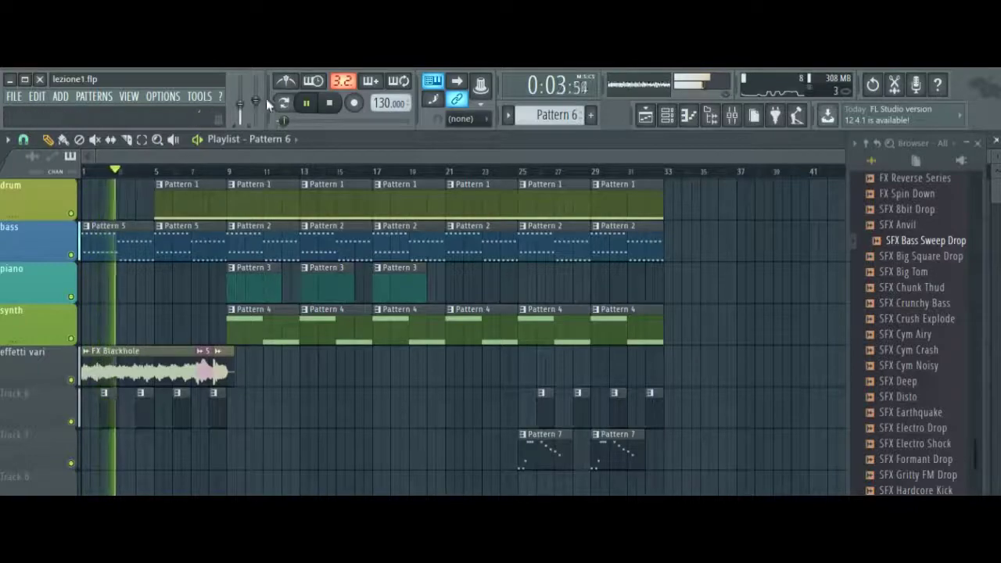
Try lowering the master pitch to -220 cents during playback, and reset it to its default.
left_click_drag(256, 97, 256, 123)
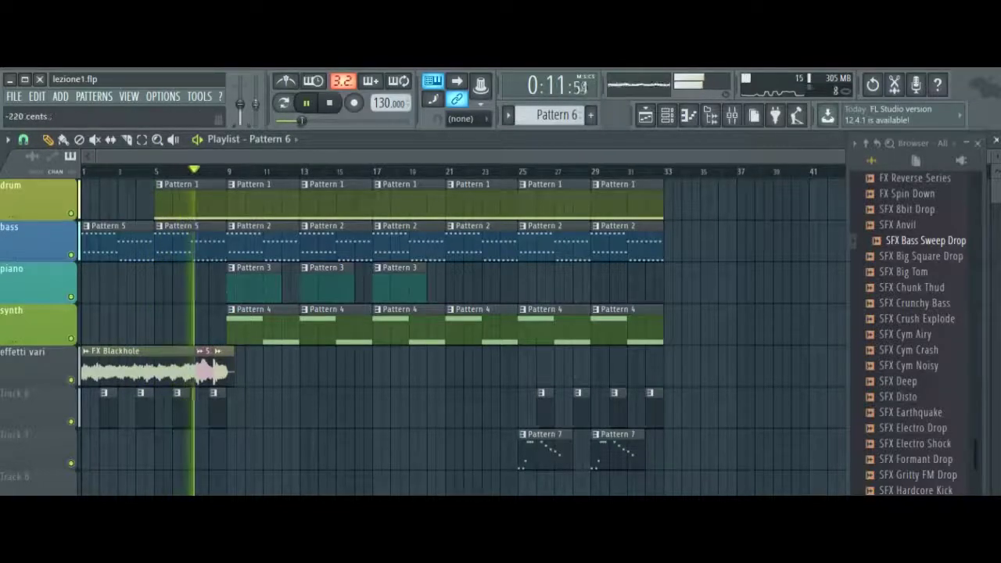
right_click(256, 103)
left_click(295, 113)
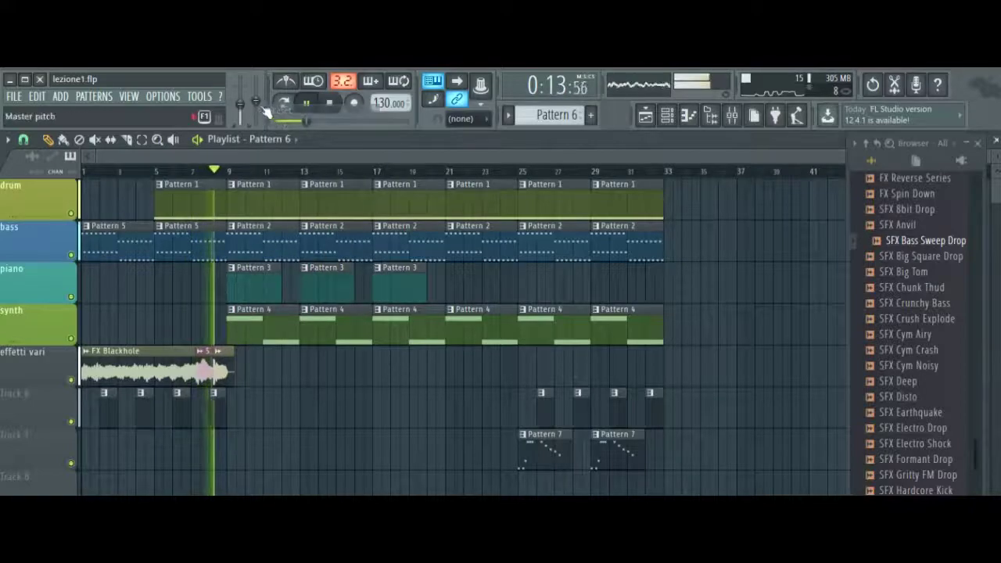
Reset the master volume to its default and lower it while the song plays.
right_click(241, 105)
left_click(263, 114)
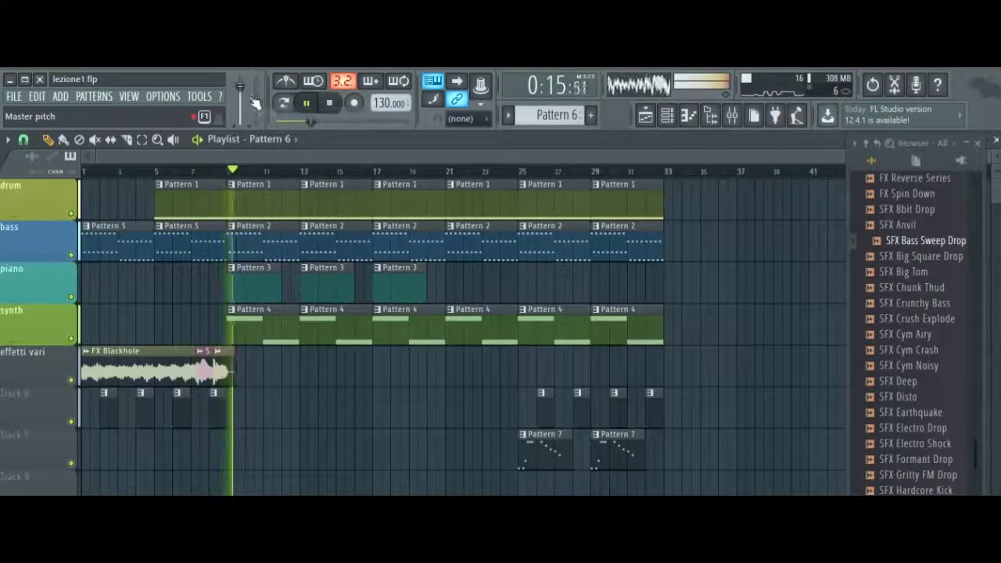
left_click_drag(240, 86, 240, 112)
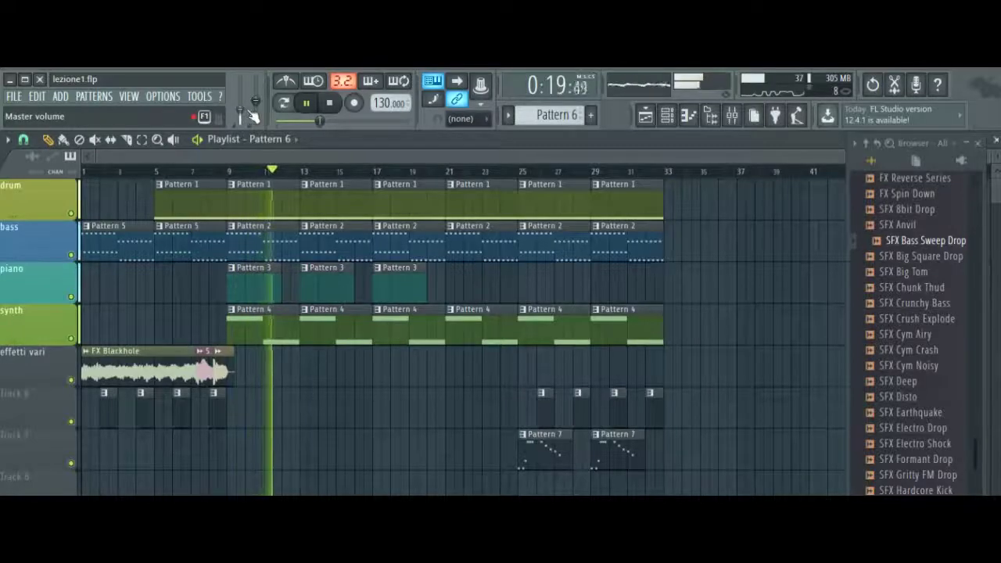